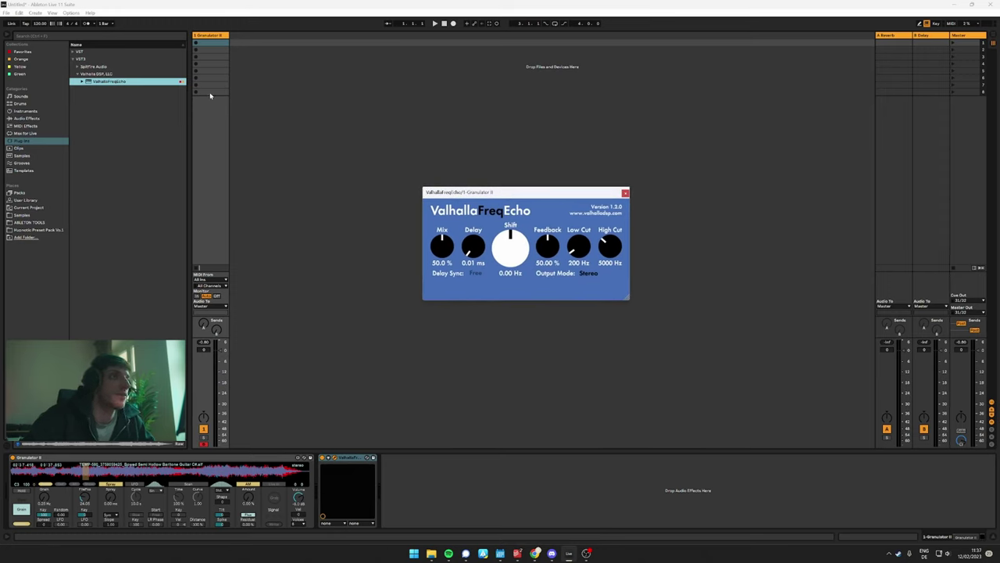
- Create a MIDI clip in the Granulator II track's first slot, with a C3 note spanning the full bar, and duplicate the note
left_click(213, 36)
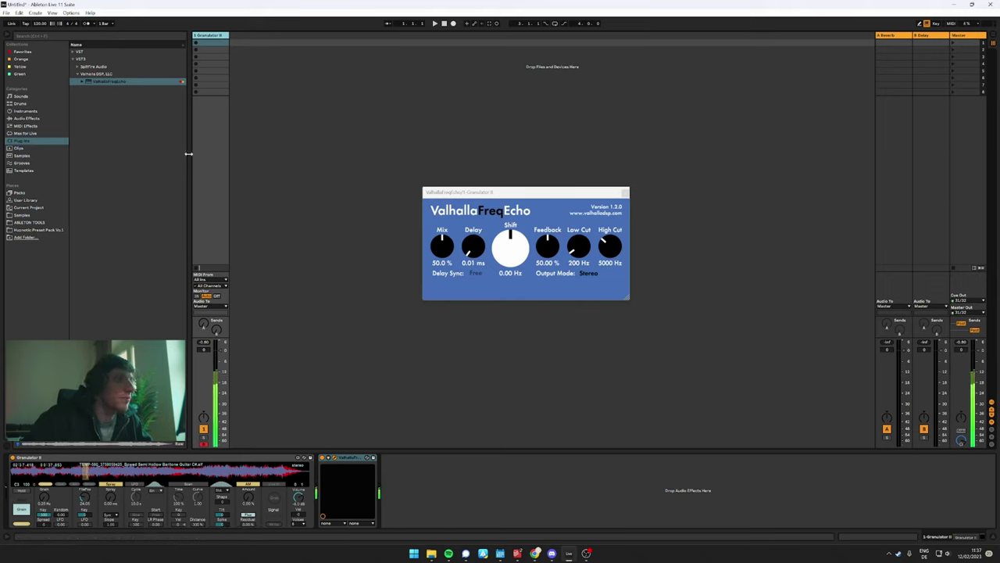
double_click(209, 43)
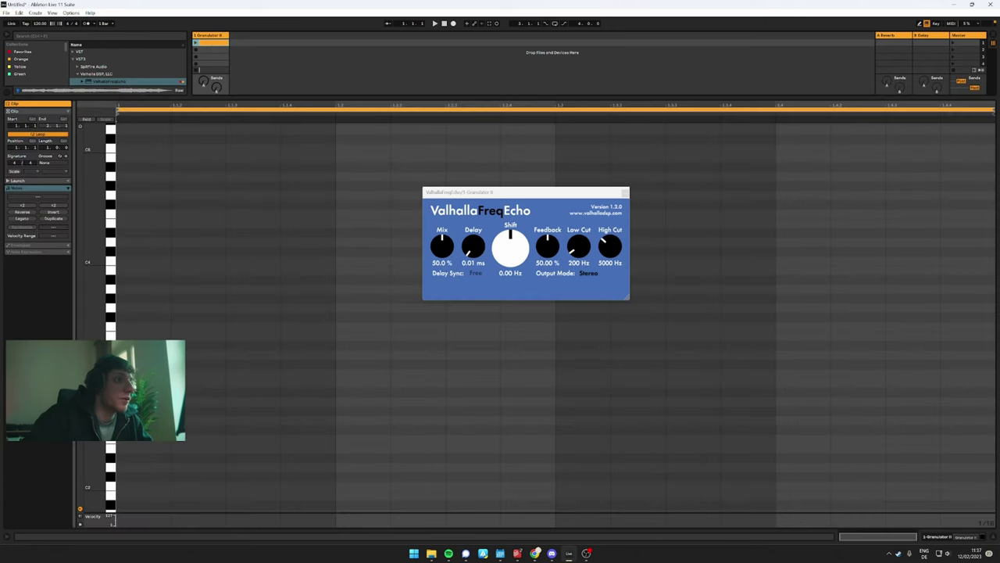
double_click(143, 375)
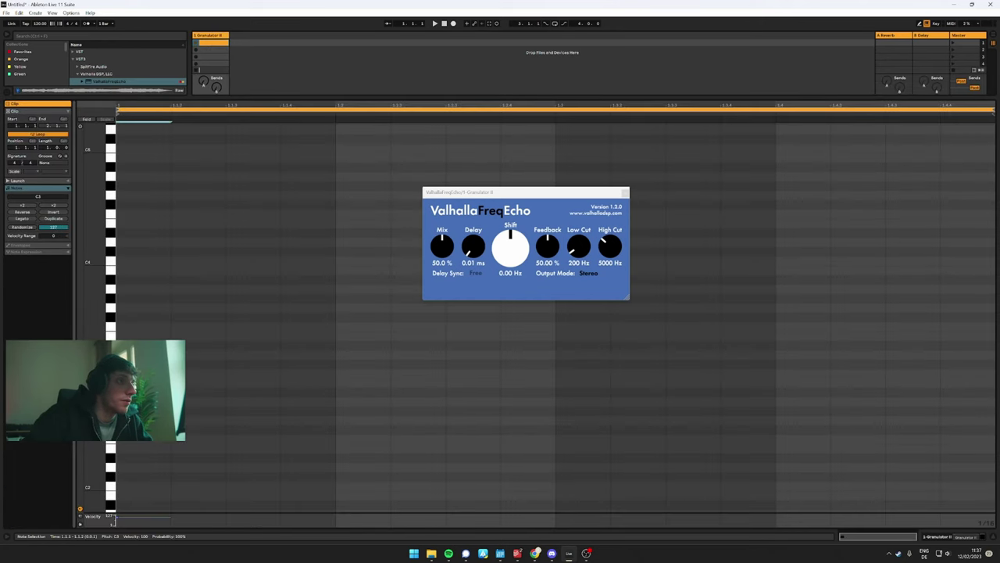
left_click_drag(170, 374, 932, 384)
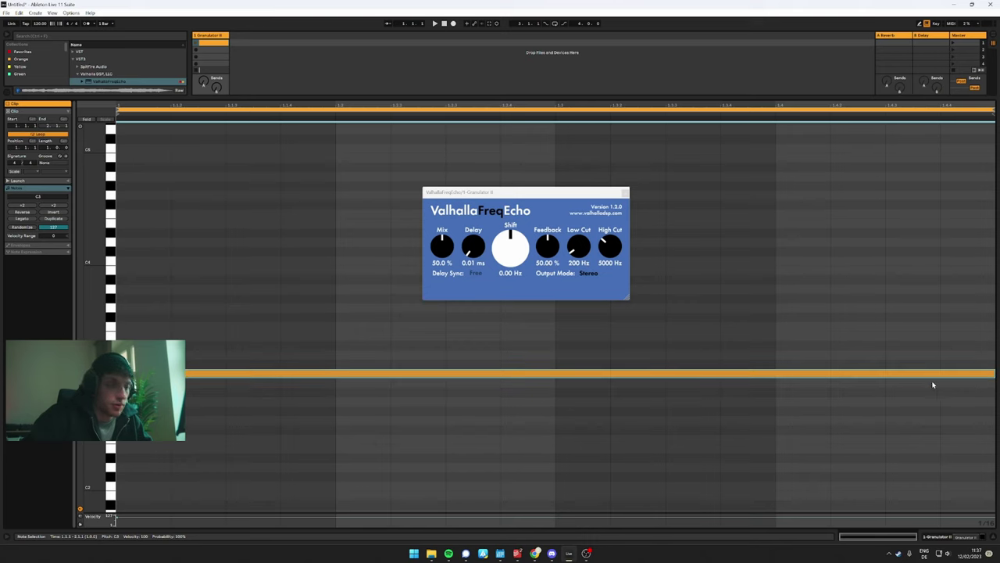
key("ctrl+d")
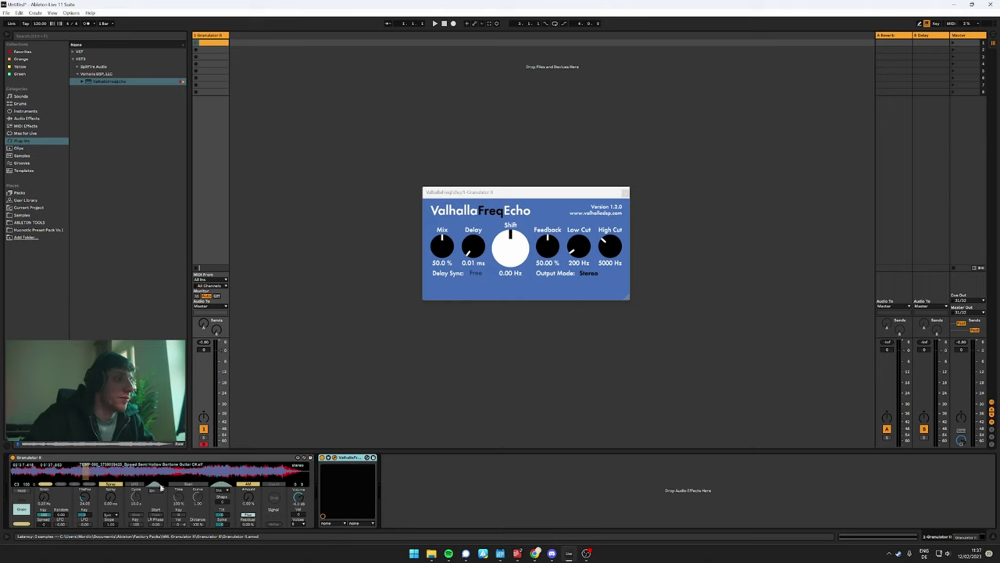
- Search the browser for "lfo" and add the LFO device after ValhallaFreqEcho on the Granulator II track
key("ctrl+f")
type("lfo")
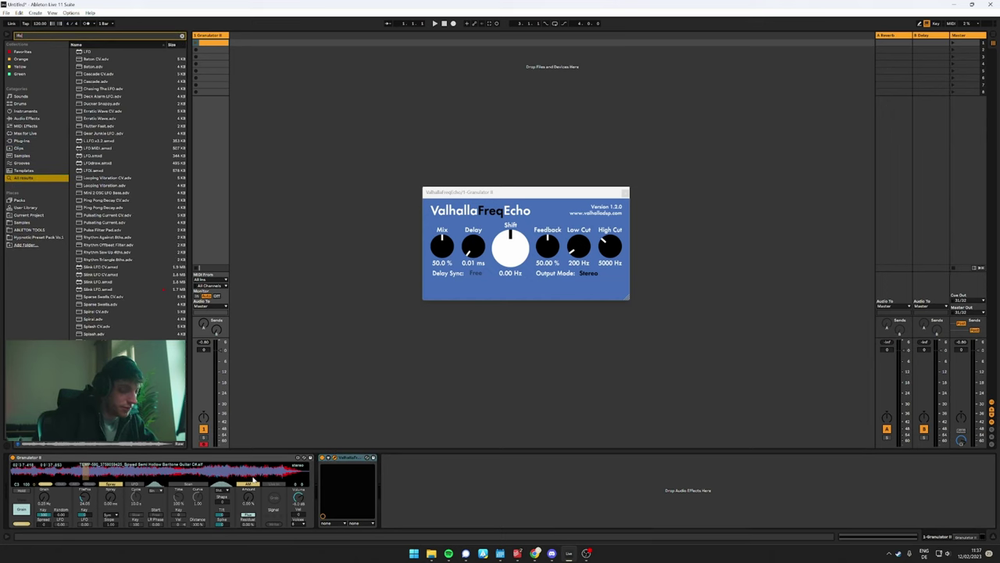
key("Down")
key("Return")
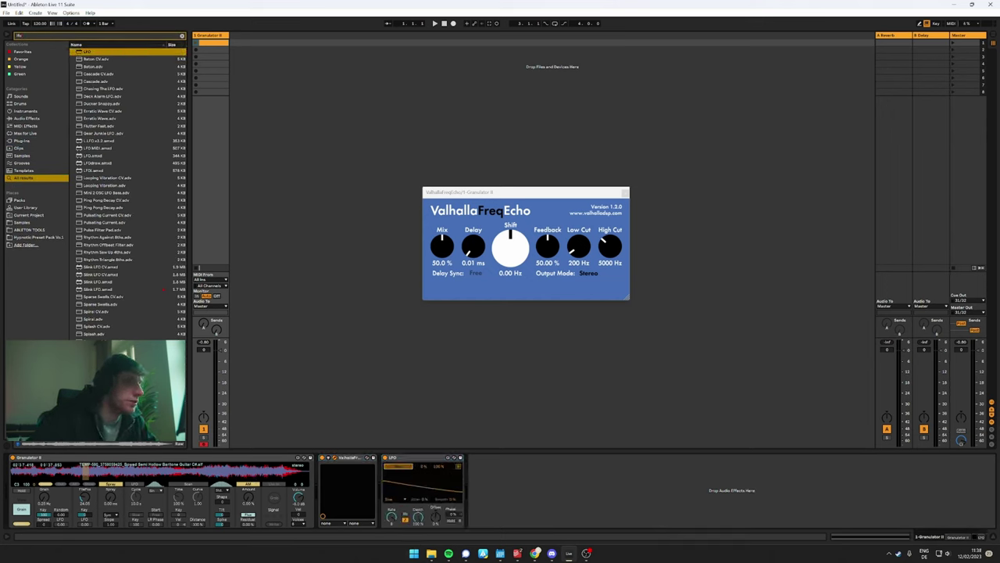
- Map the LFO to FilePos at rate 32 with a 15–75% range, and set Granulator II's Spray to 2.38 s and AM Amount to 30.7%
left_click(84, 497)
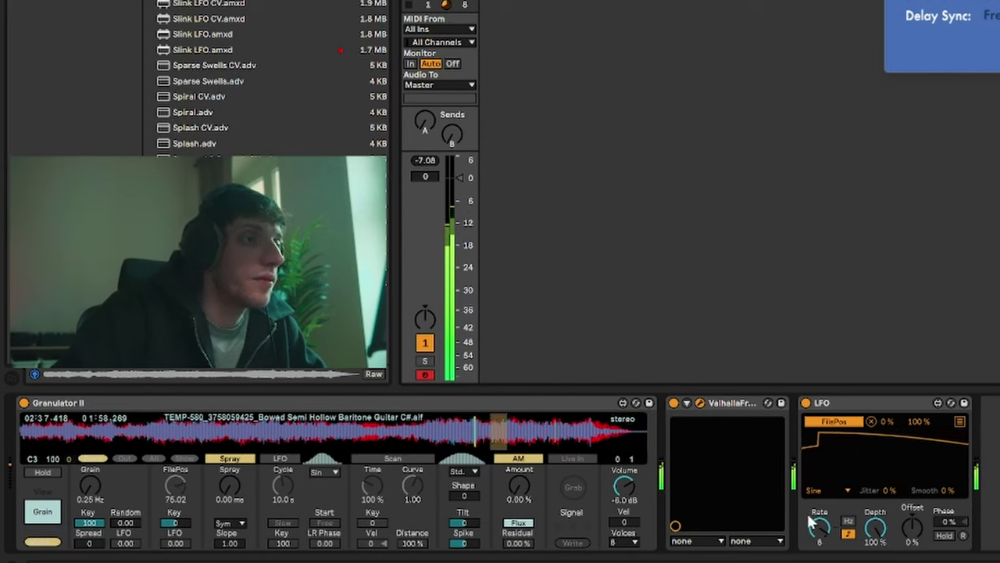
left_click_drag(818, 529, 818, 500)
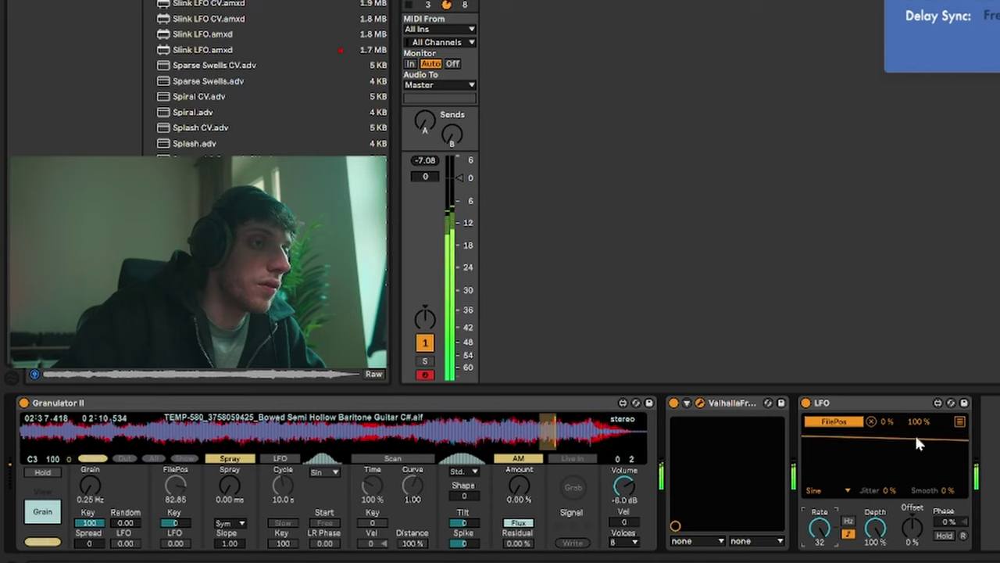
left_click_drag(918, 422, 884, 410)
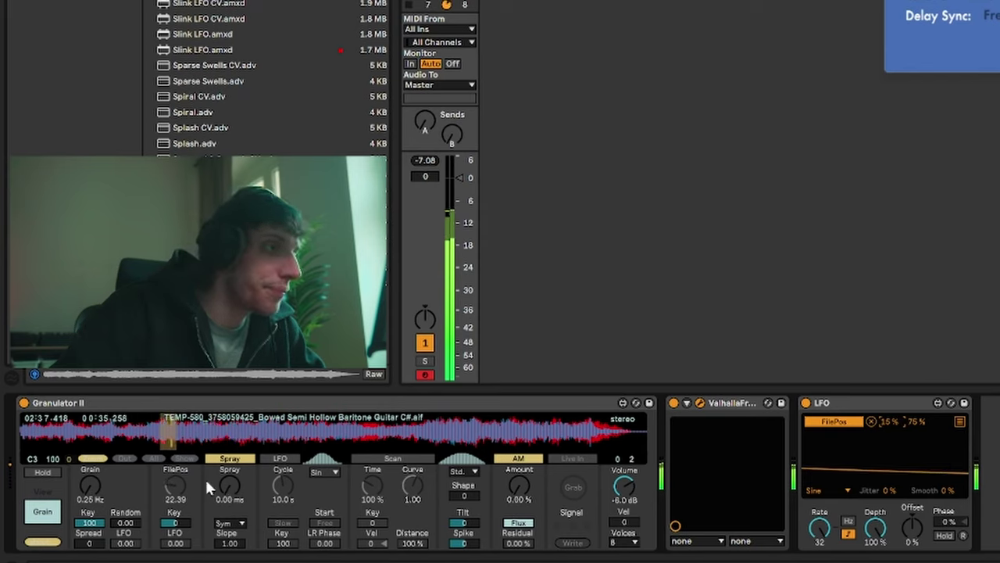
left_click_drag(223, 486, 223, 447)
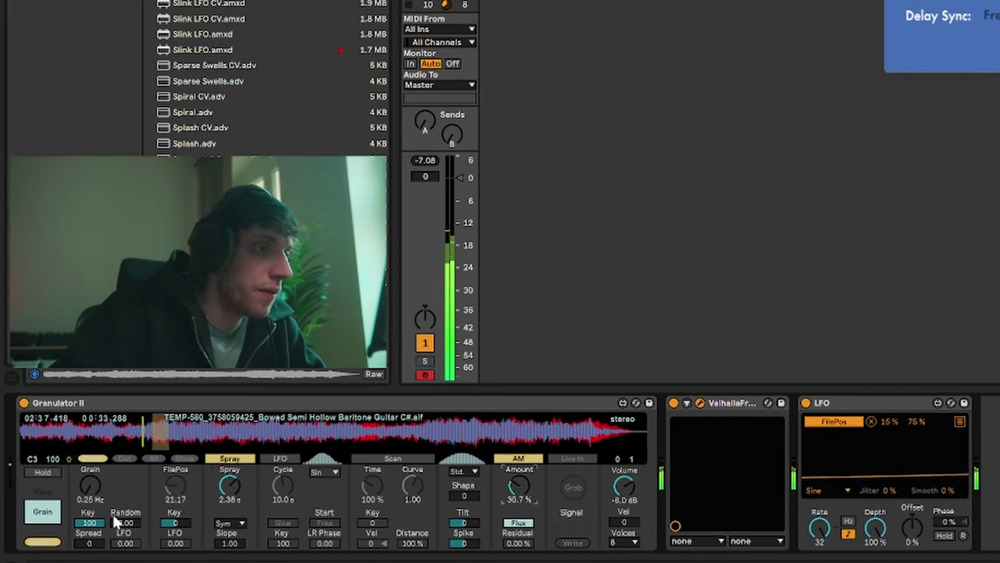
- Set Granulator II's Filter/FM Envelope to an attack of 535 ms and a decay of 5.73 s
left_click(56, 510)
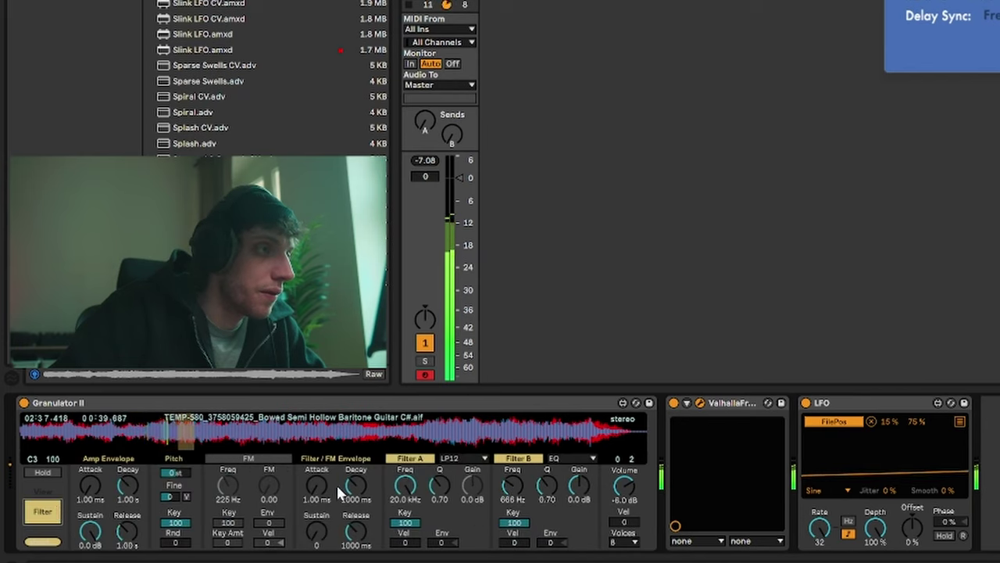
left_click_drag(317, 486, 317, 457)
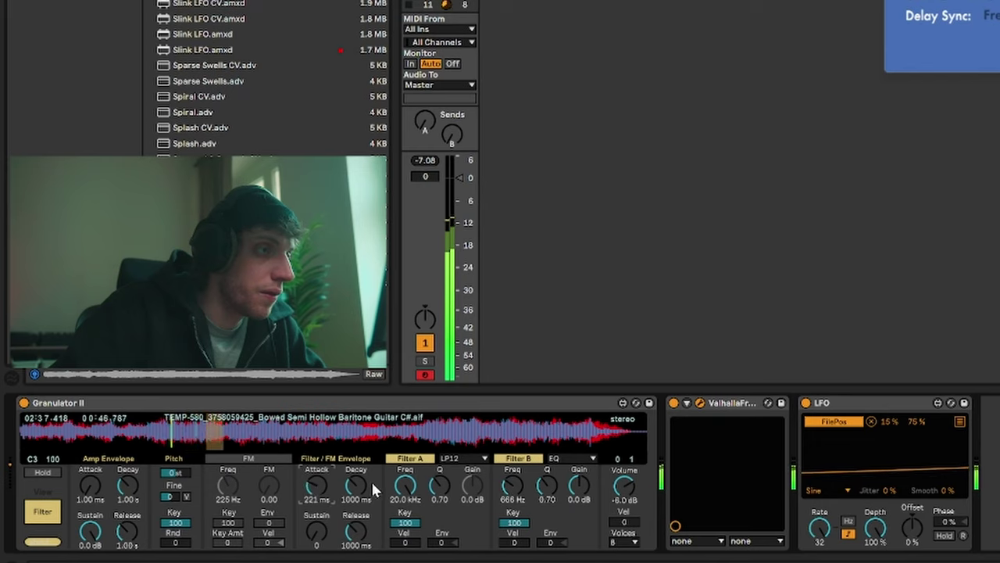
left_click_drag(356, 486, 317, 476)
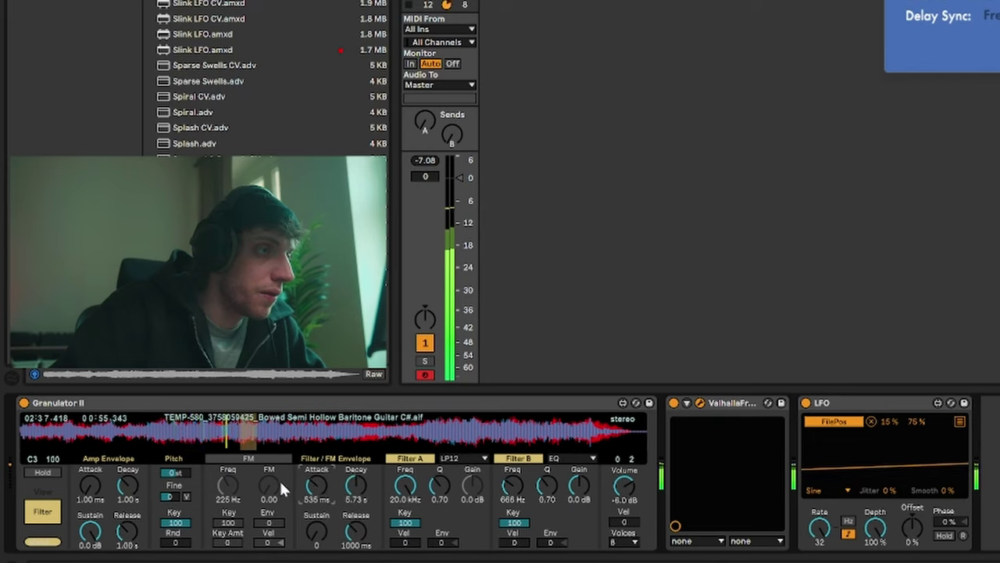
- Adjust Granulator II's Amp Envelope with a longer attack, a decay of about 16.8 s and a release of about 13.7 s
left_click_drag(90, 486, 90, 449)
left_click_drag(129, 488, 129, 453)
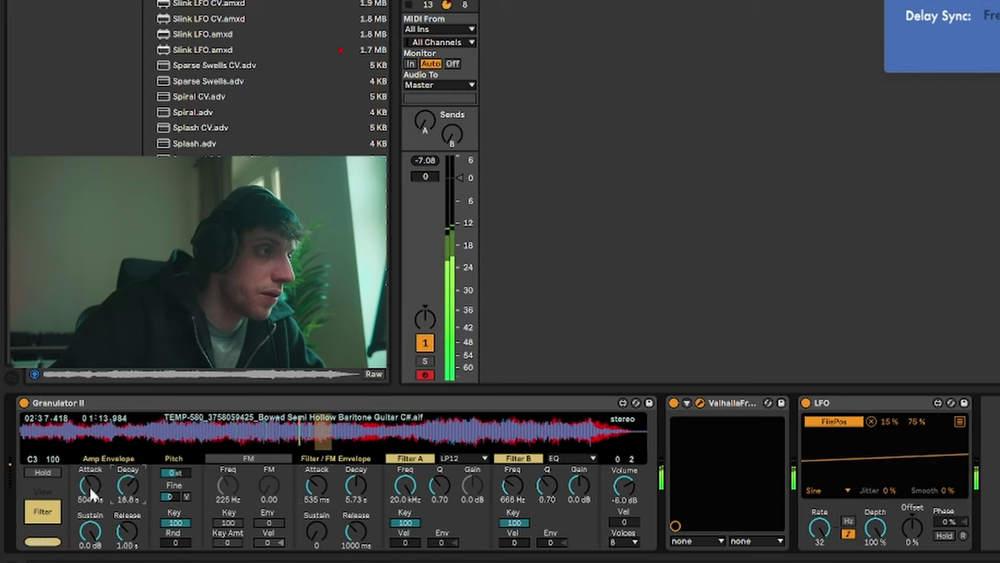
left_click_drag(90, 489, 125, 476)
left_click_drag(129, 531, 129, 508)
left_click(93, 493)
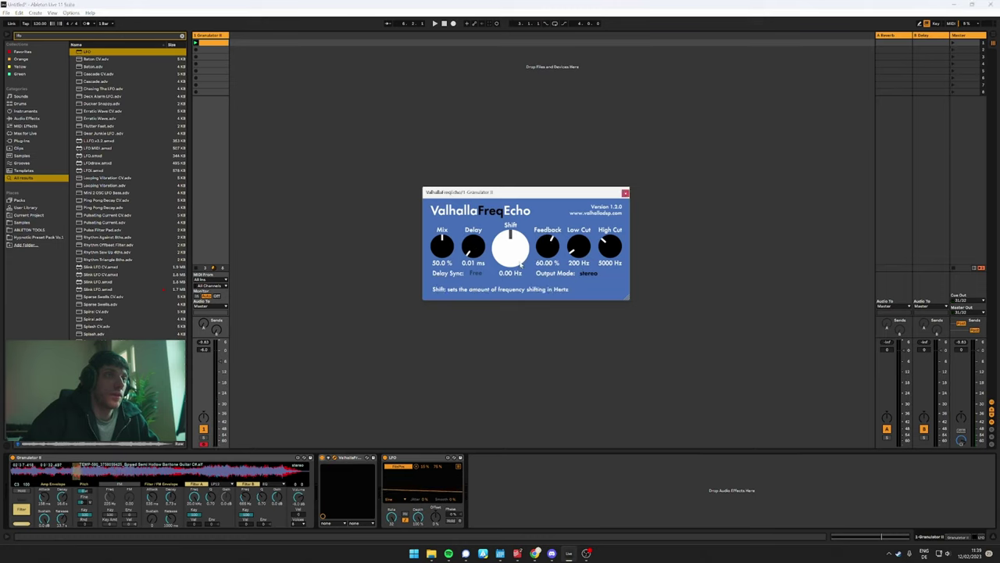
- Set ValhallaFreqEcho's Shift to -9.10 Hz and its Delay to 40.54 ms, keeping Delay Sync on Free
left_click_drag(510, 256, 506, 278)
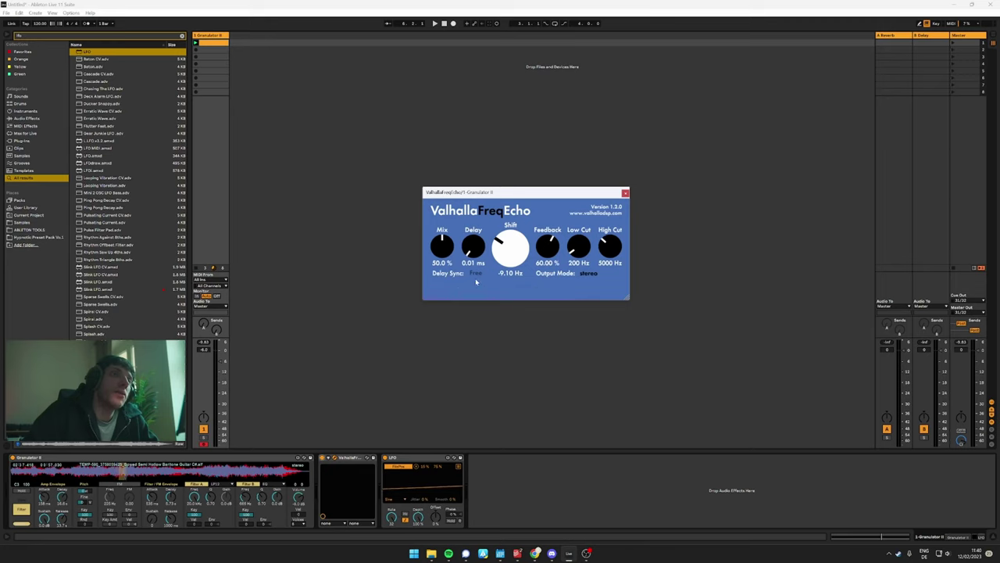
left_click(475, 277)
left_click(479, 281)
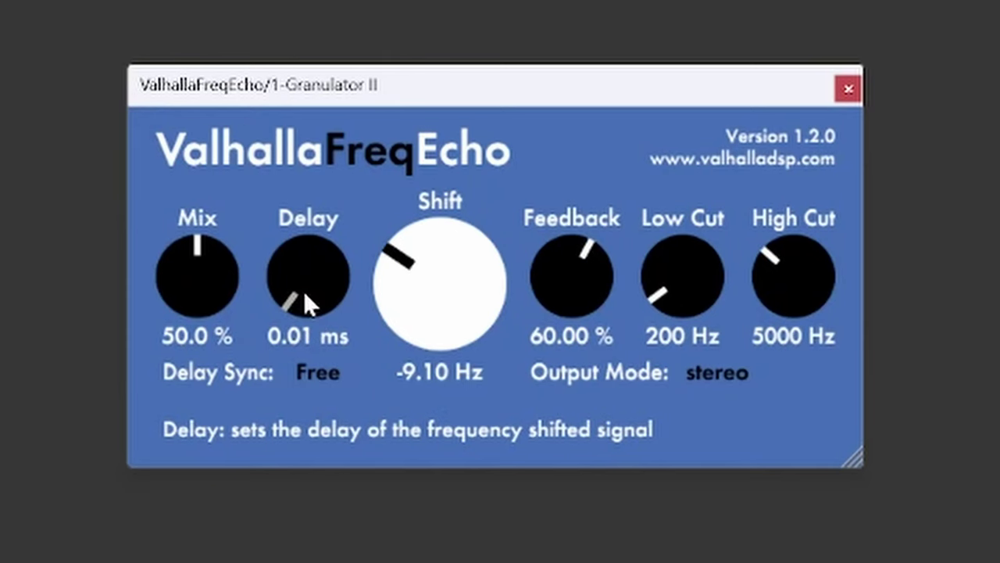
left_click_drag(303, 291, 310, 160)
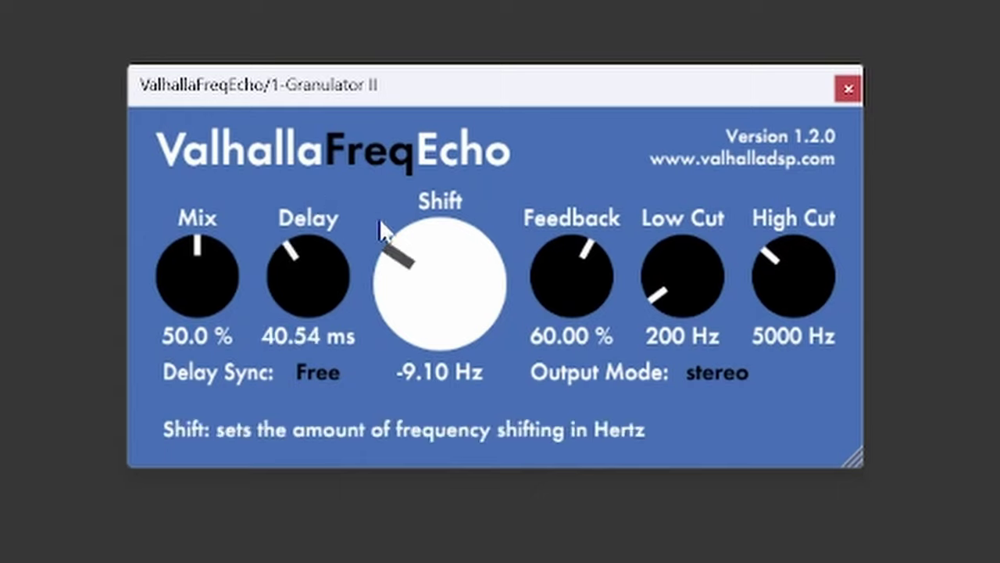
- Return ValhallaFreqEcho's Shift to 0.00 Hz, set the Delay to 1.65 ms and raise the High Cut to 10020 Hz
left_click_drag(432, 270, 443, 201)
left_click_drag(303, 262, 293, 320)
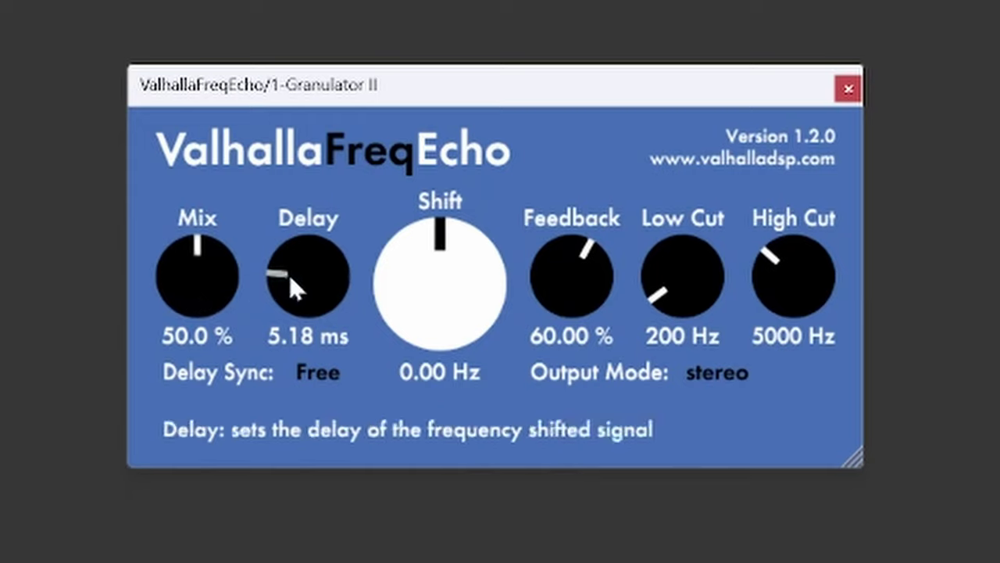
left_click_drag(307, 274, 303, 293)
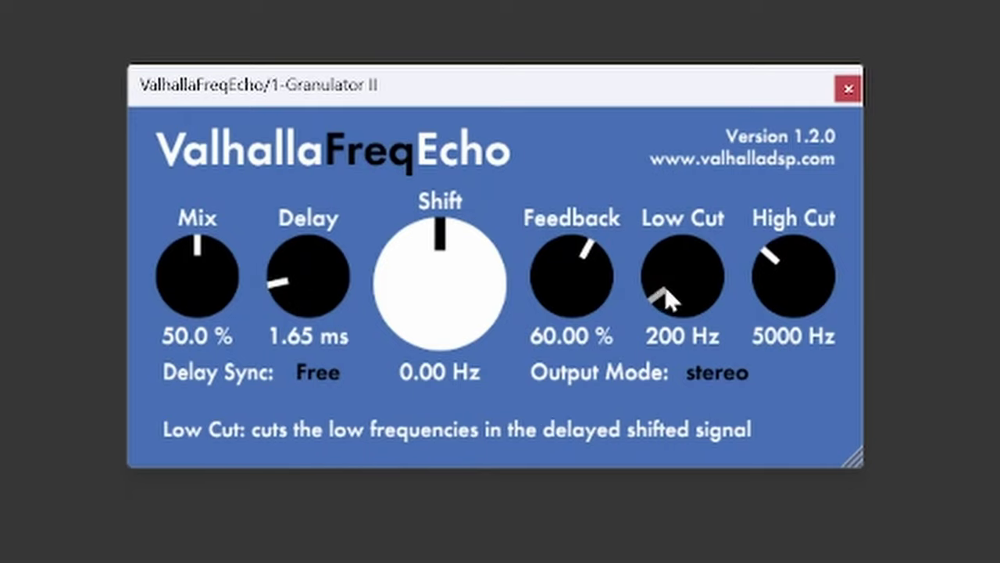
left_click_drag(802, 283, 786, 170)
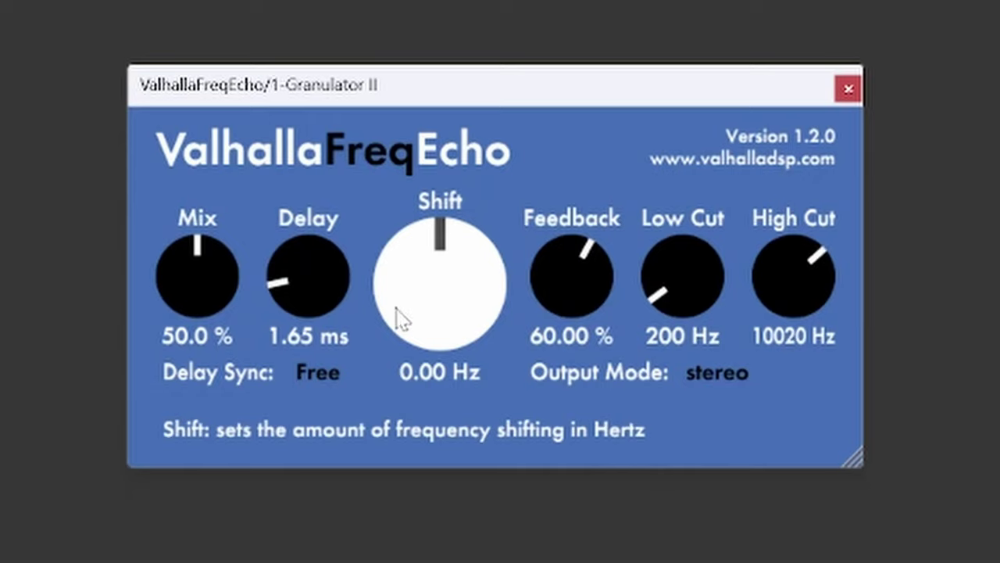
- Try negative and positive Shift amounts, ending at 0.22 Hz, and raise ValhallaFreqEcho's Feedback to 70%
left_click_drag(426, 304, 406, 330)
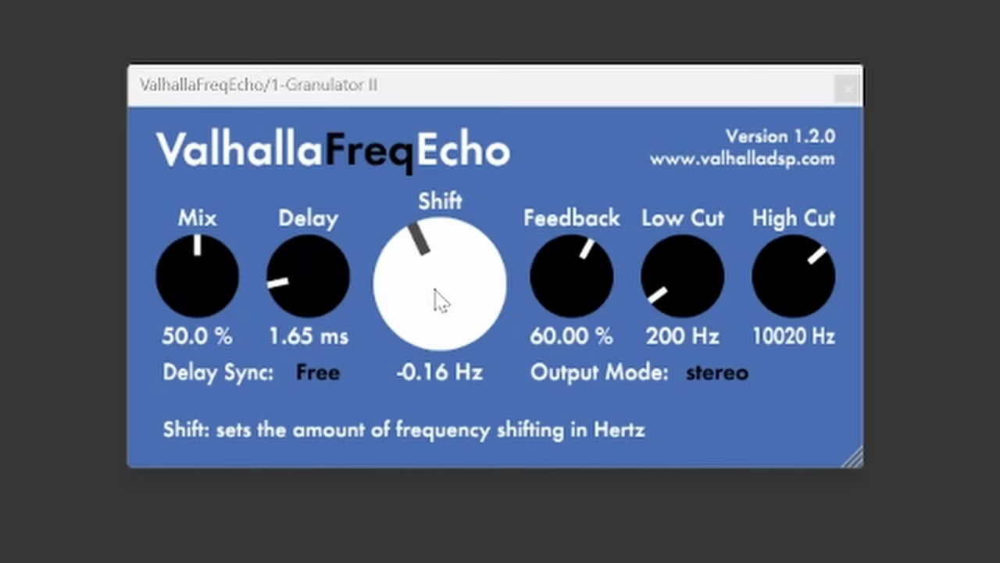
left_click_drag(509, 254, 511, 248)
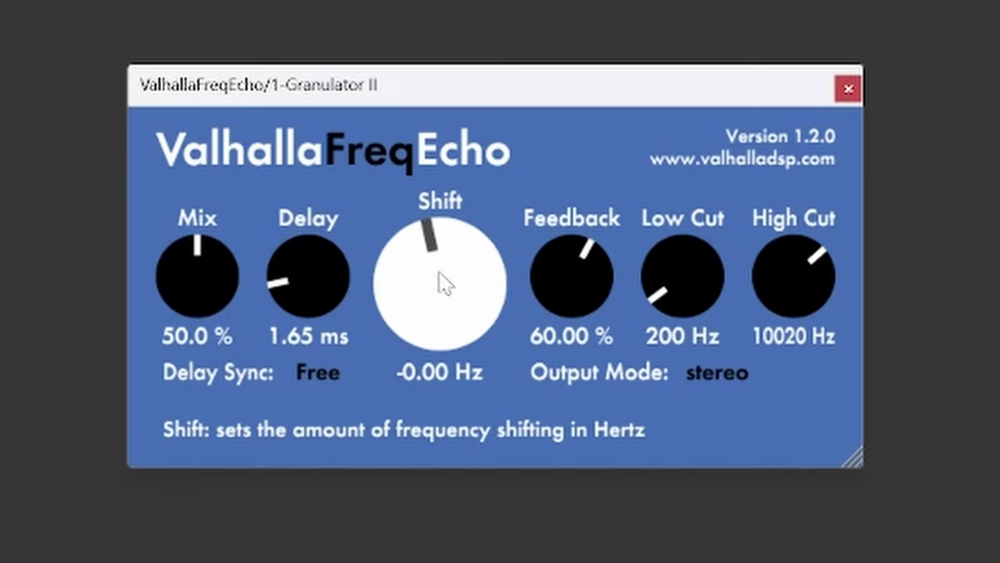
left_click_drag(439, 283, 466, 210)
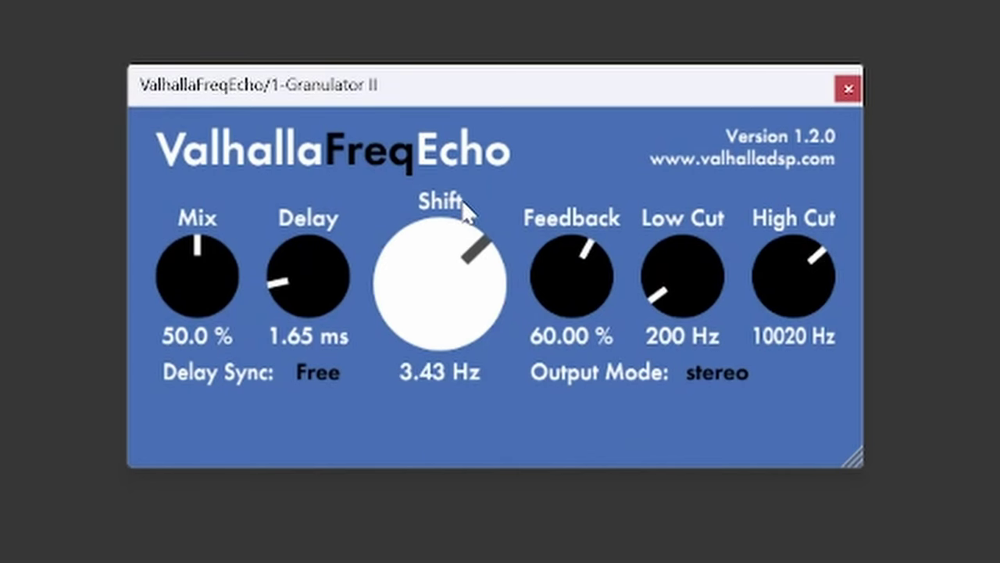
left_click_drag(549, 268, 561, 234)
left_click_drag(460, 279, 452, 294)
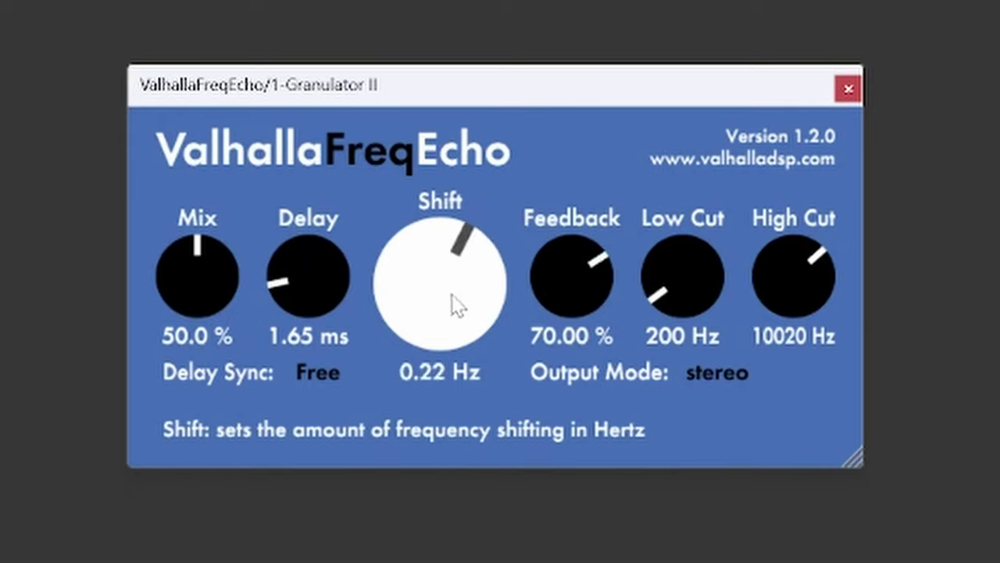
- Raise the Delay to 31.46 ms, set the Mix to 100%, and reduce the Delay to 0.07 ms
left_click_drag(308, 296, 313, 234)
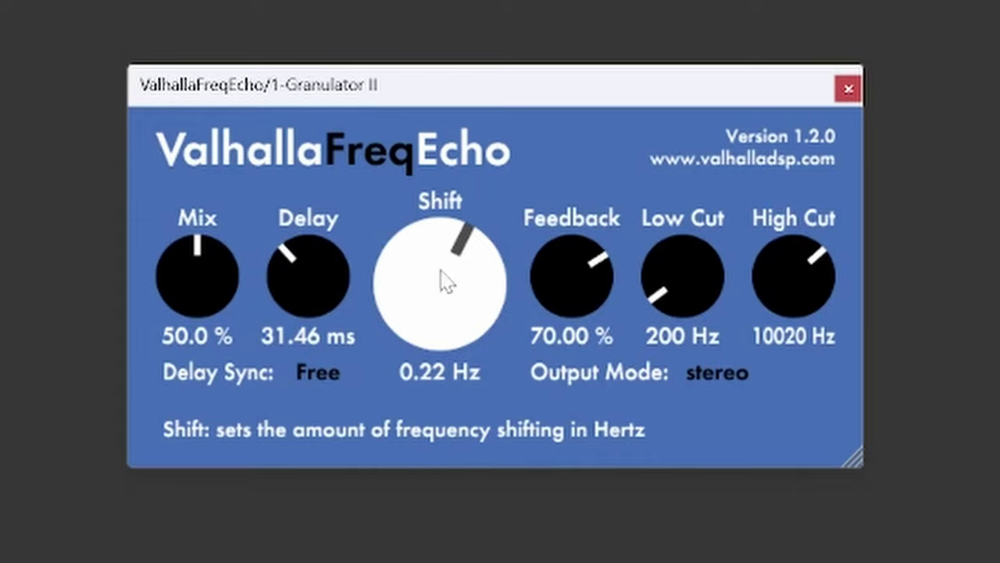
left_click_drag(244, 286, 219, 11)
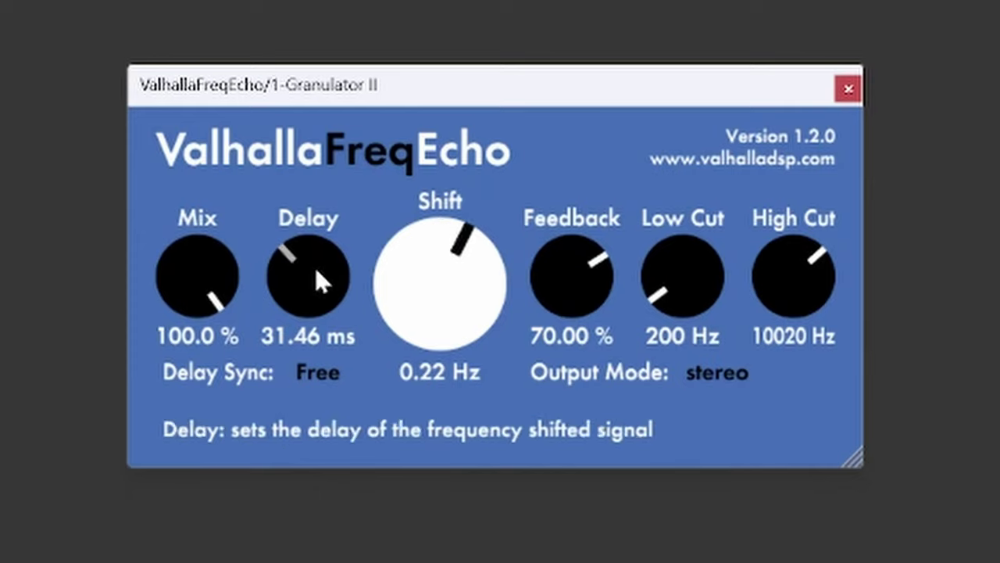
left_click_drag(315, 266, 293, 366)
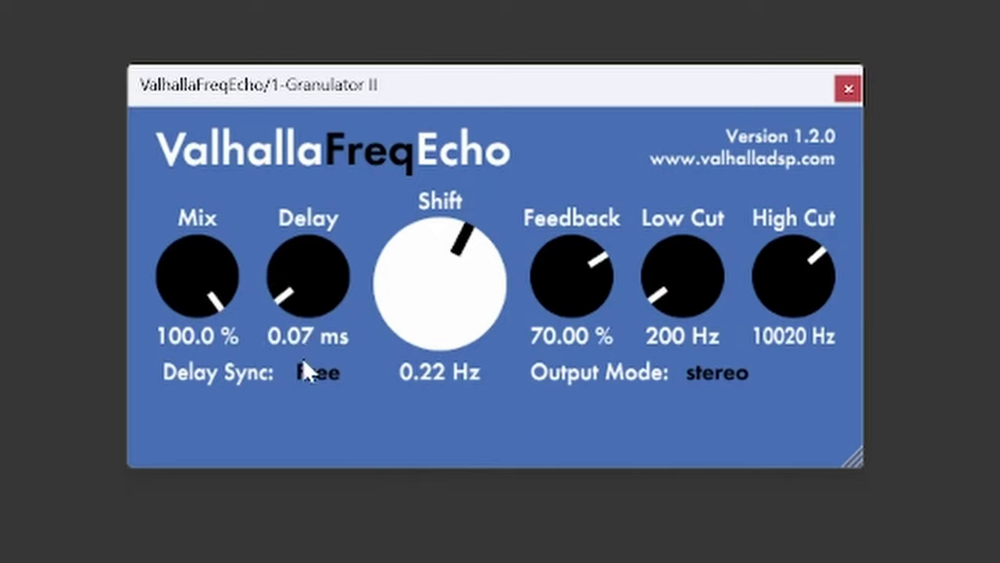
- Set ValhallaFreqEcho's Shift to -62.64 Hz, its Delay to 18.54 ms and its Mix to 50.4%
left_click_drag(446, 294, 371, 365)
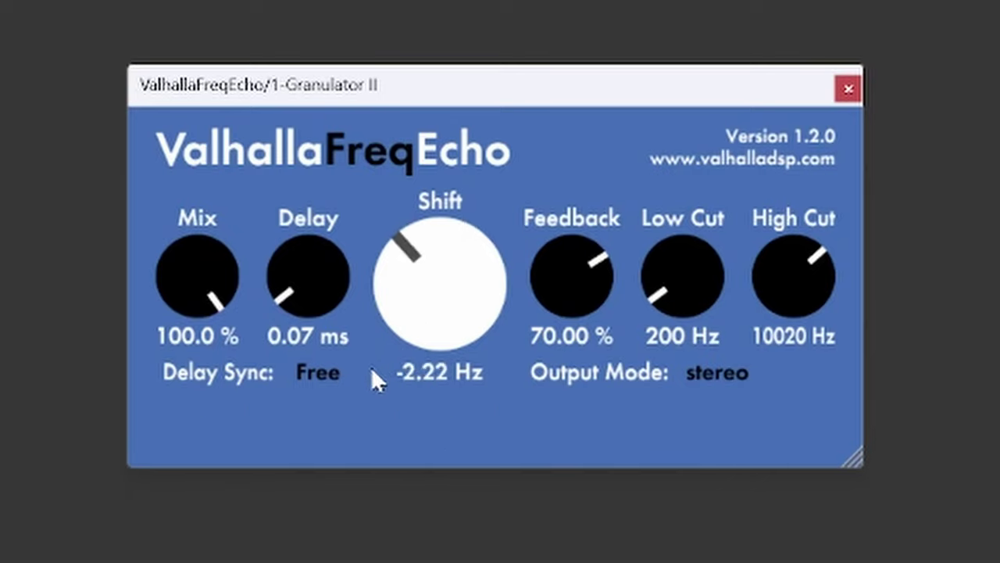
left_click_drag(370, 367, 354, 417)
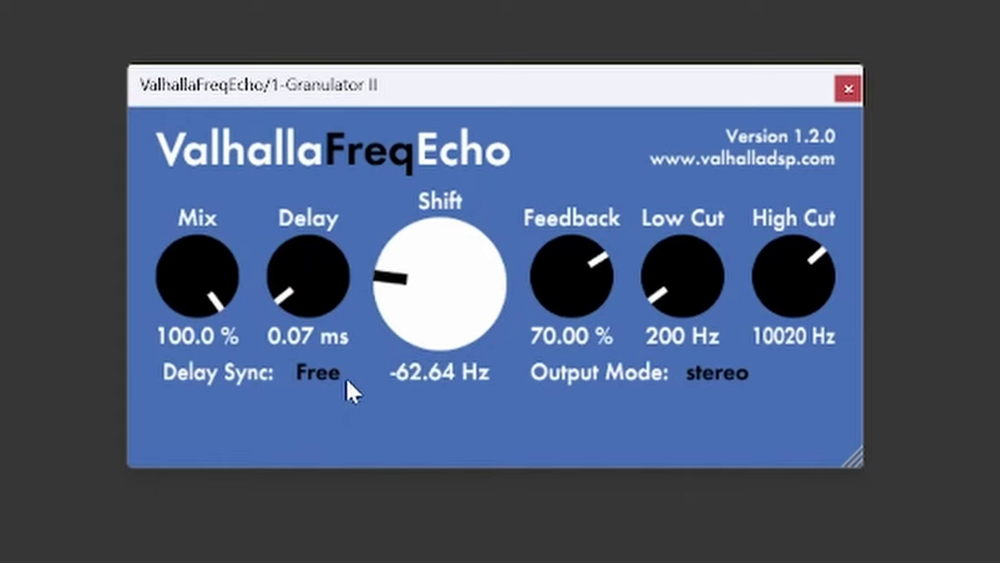
left_click(305, 317)
left_click_drag(304, 289, 323, 204)
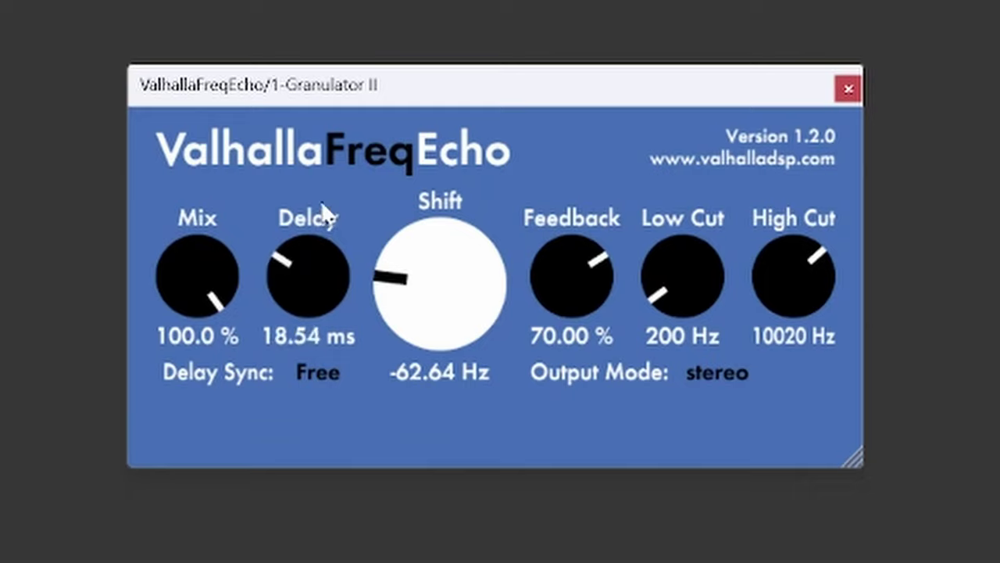
left_click_drag(207, 264, 200, 438)
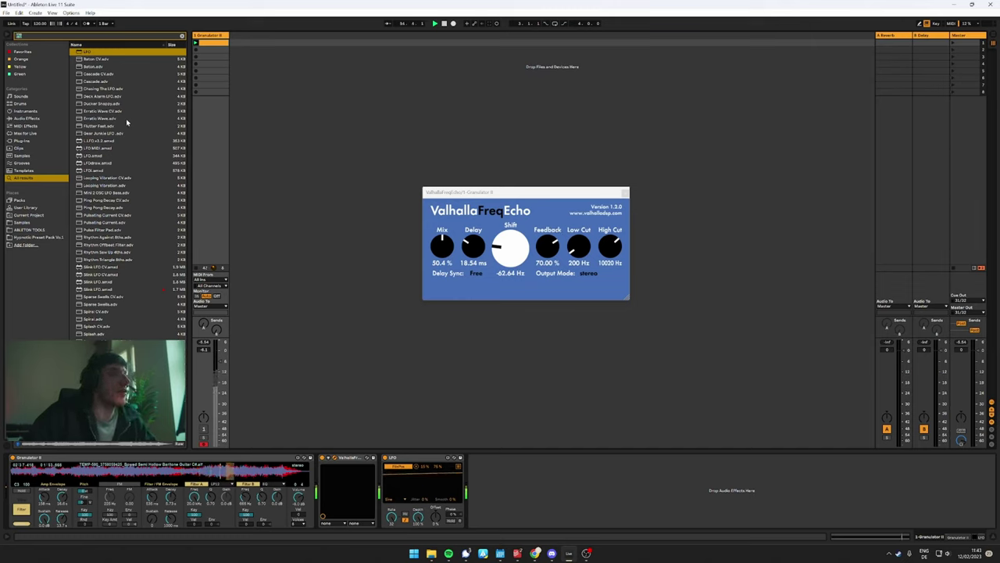
- Add Slink Filter from the Favorites collection to the end of the device chain, after the LFO
left_click(23, 52)
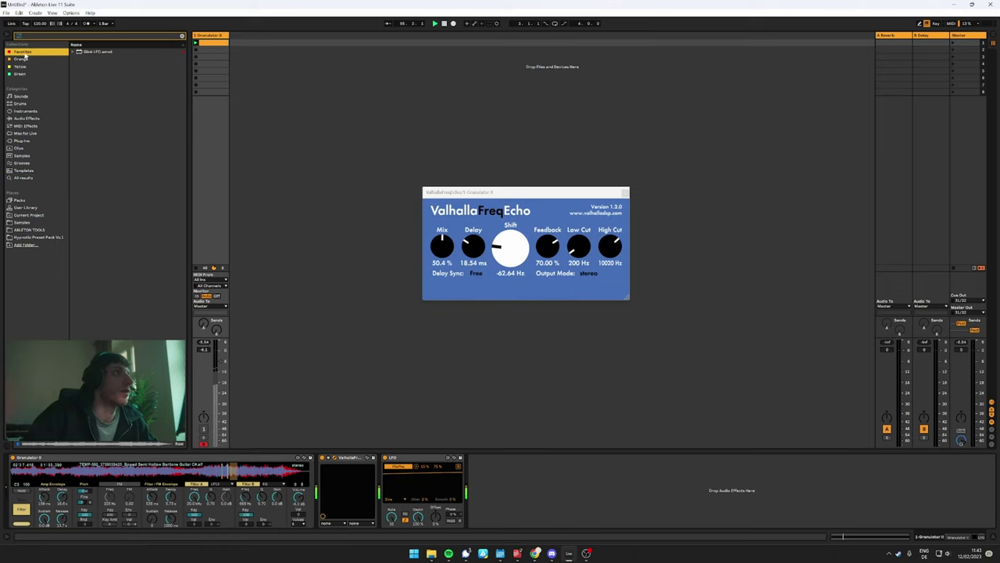
left_click(183, 36)
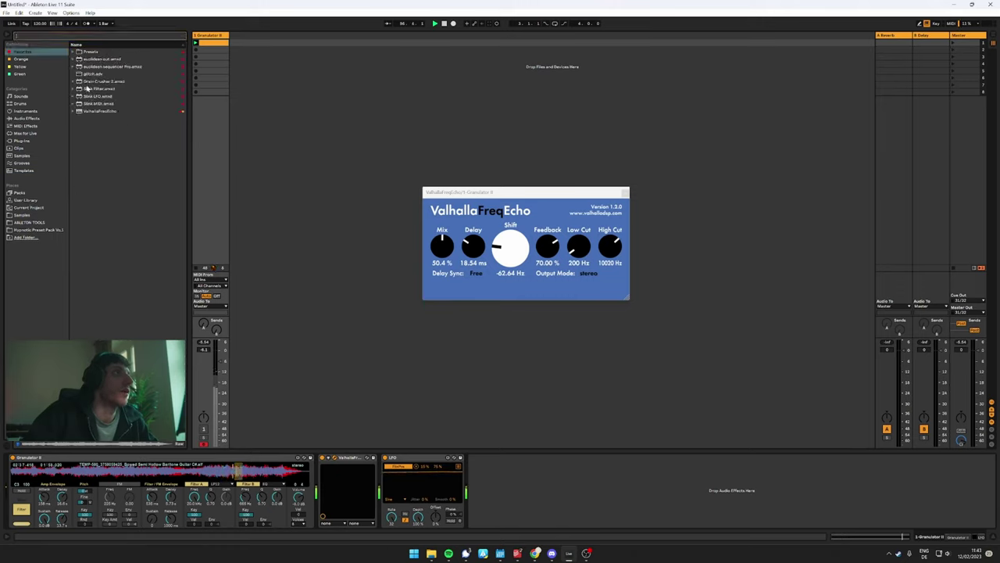
left_click_drag(85, 89, 500, 479)
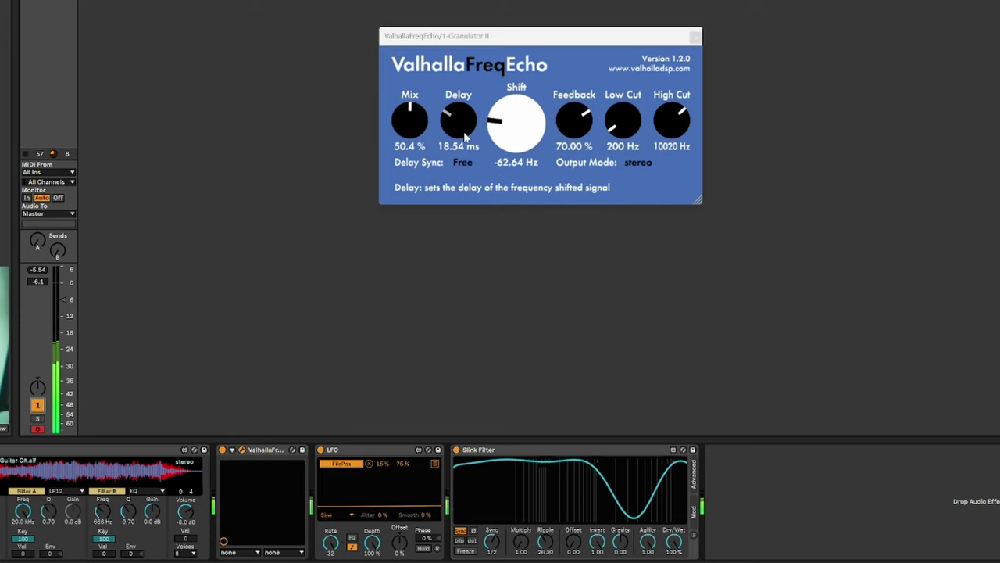
- Raise ValhallaFreqEcho's Shift to -0.10 Hz and adjust its Delay
mouse_move(515, 124)
left_click_drag(515, 124, 528, 95)
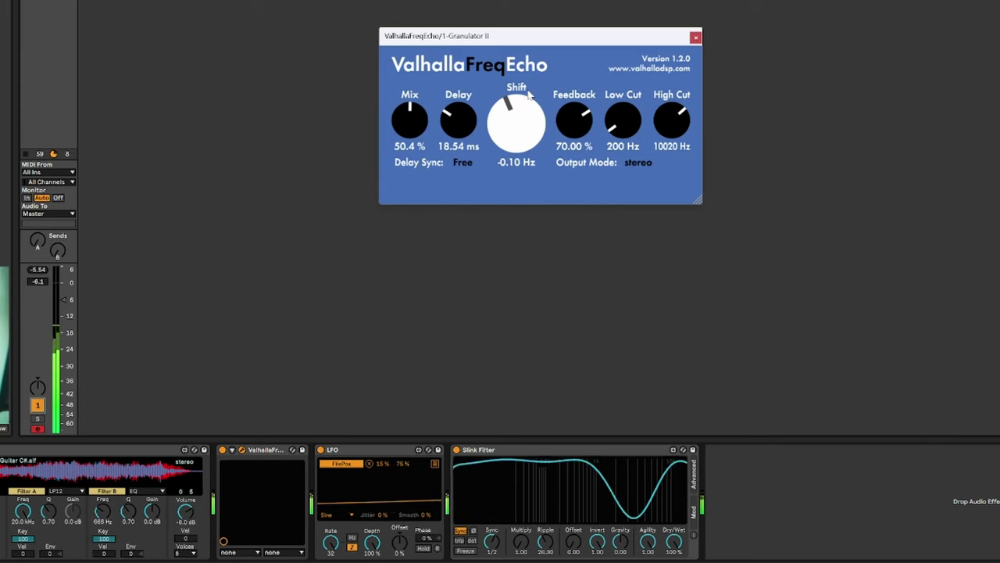
left_click_drag(458, 118, 452, 146)
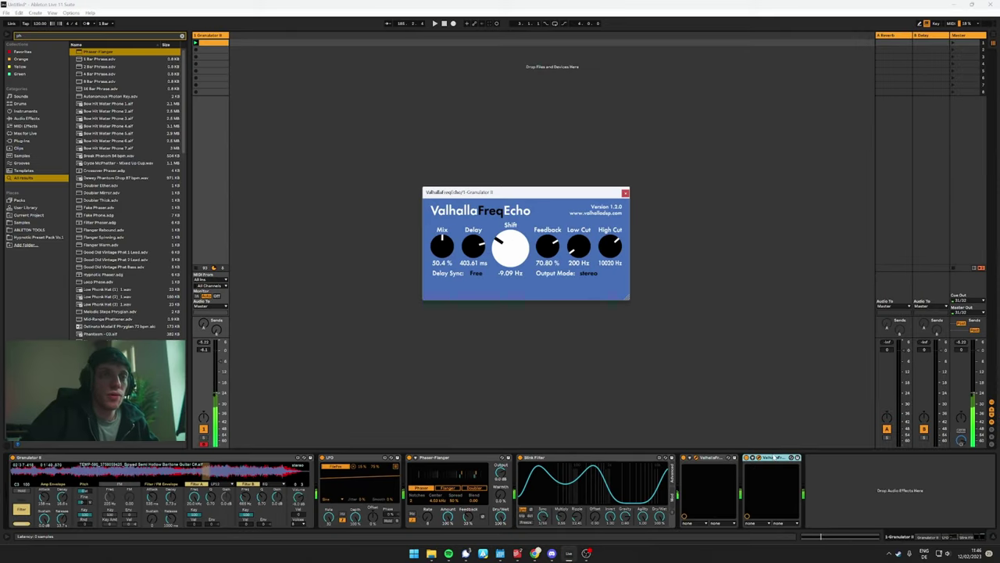
- Move the last ValhallaFreqEcho directly after Granulator II, with its Delay at 9.23 ms and Shift at -1.68 Hz, and close both echo windows
left_click_drag(777, 458, 326, 472)
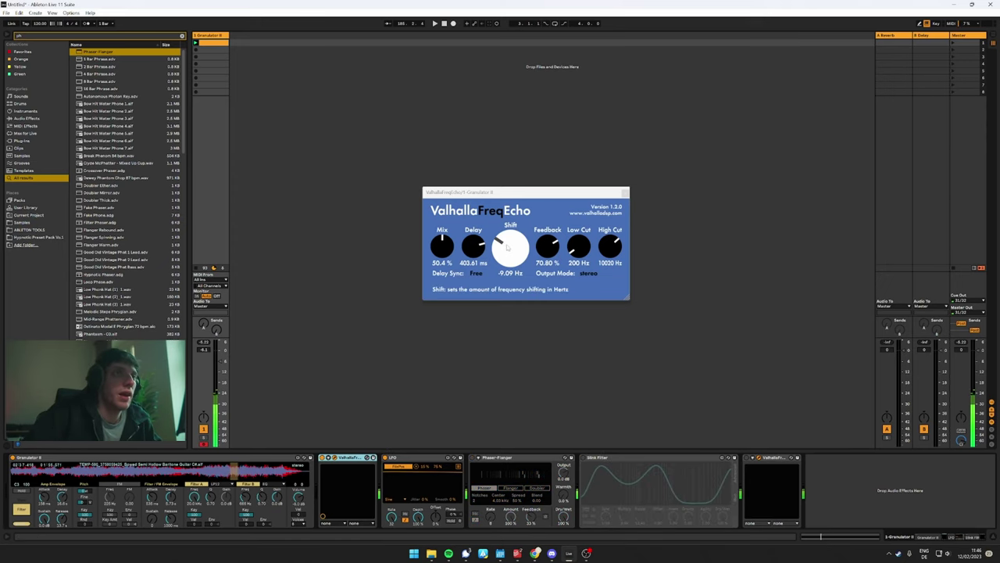
left_click_drag(473, 246, 465, 363)
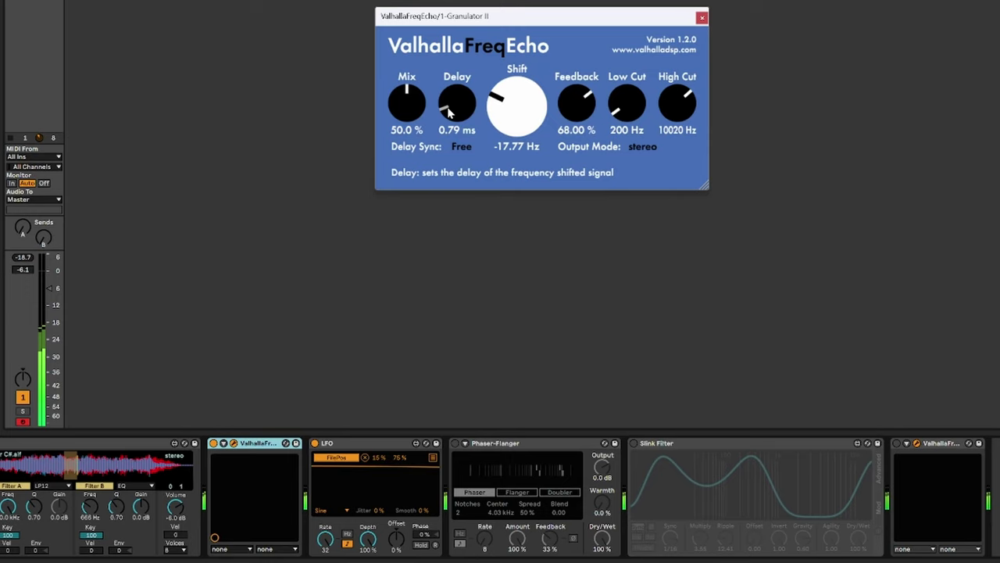
mouse_move(448, 114)
left_mouse_down()
mouse_move(460, 92)
mouse_move(507, 92)
mouse_move(465, 106)
left_mouse_up()
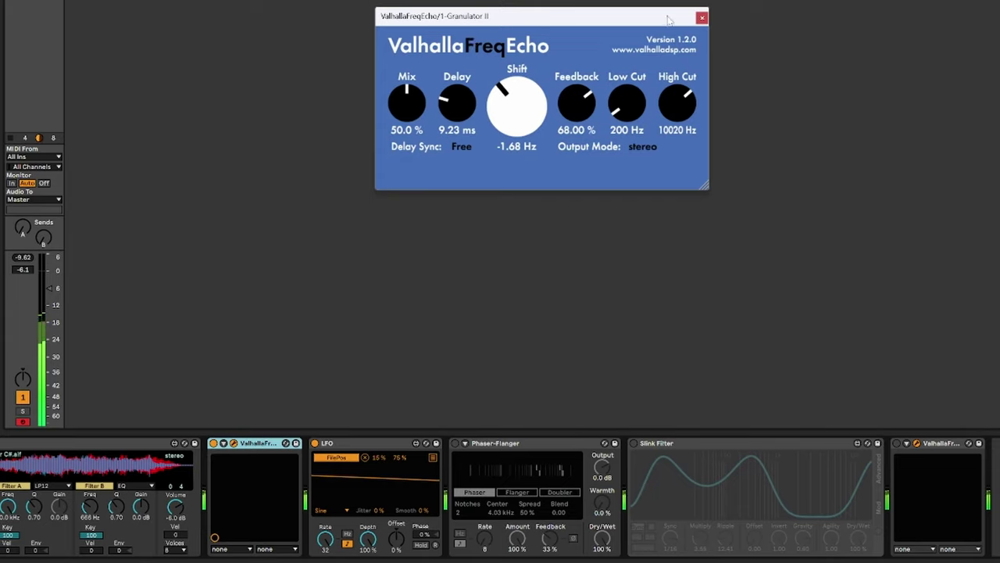
left_click(703, 20)
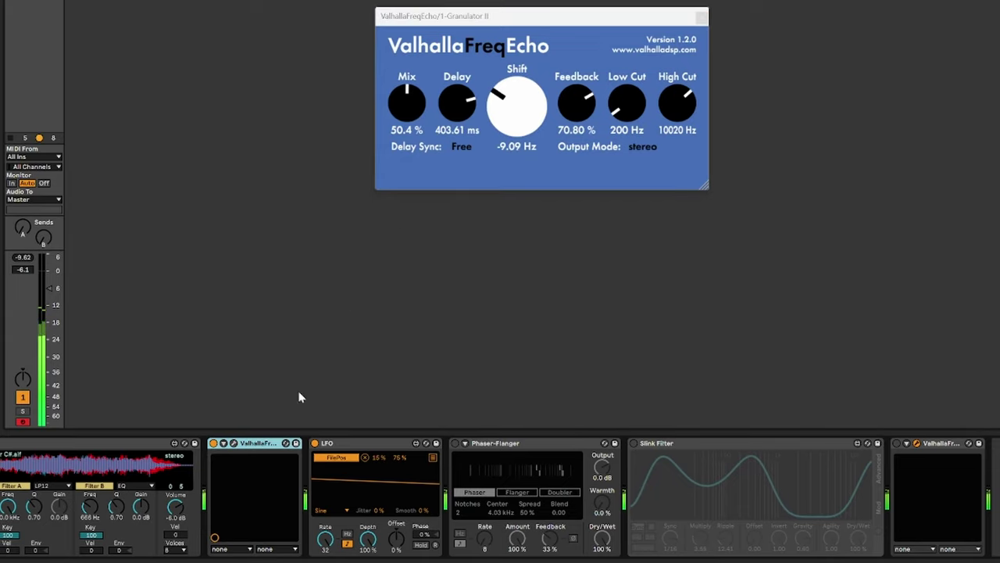
left_click(703, 20)
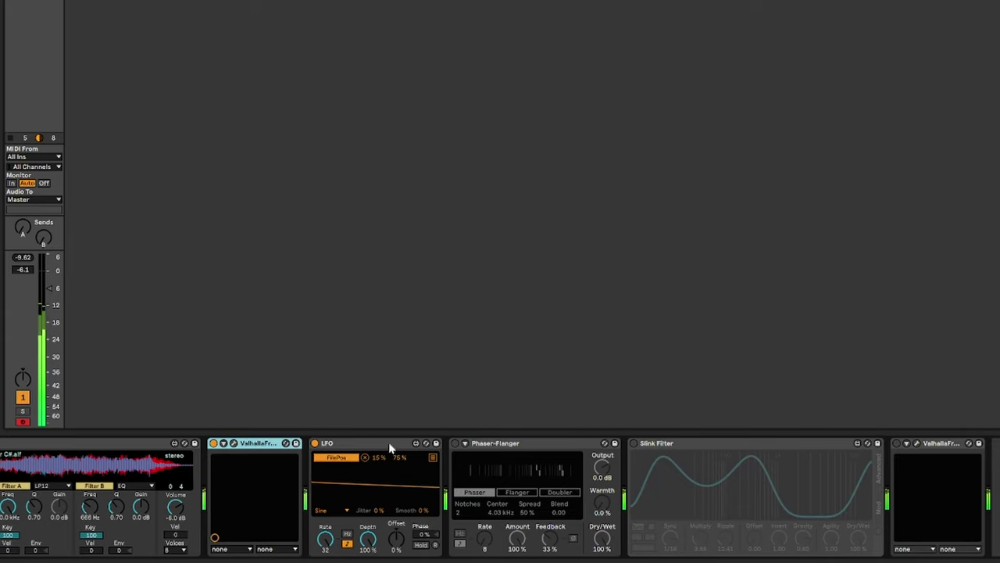
- Enable Phaser-Flanger and lower its Center frequency to 270 Hz
left_click(455, 443)
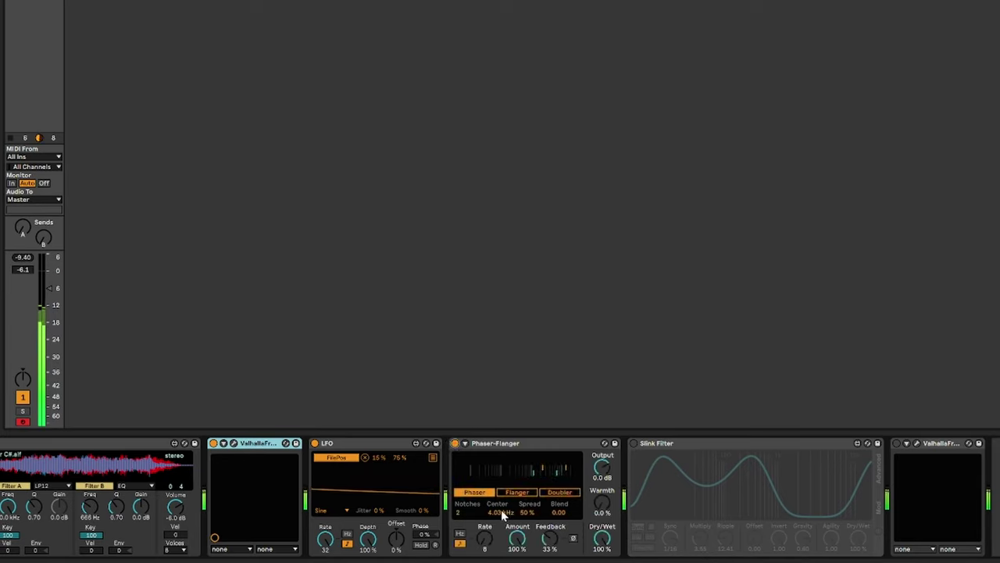
left_click_drag(501, 509, 501, 562)
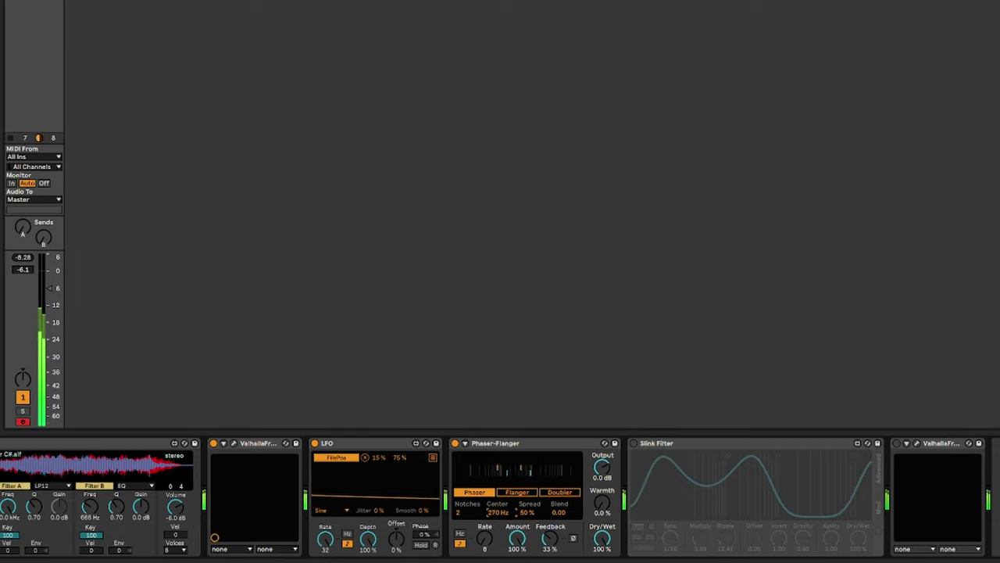
- Enable Slink Filter and set its Sync to 16, Ripple to 22.83 and Gravity to 0.00
left_click(633, 442)
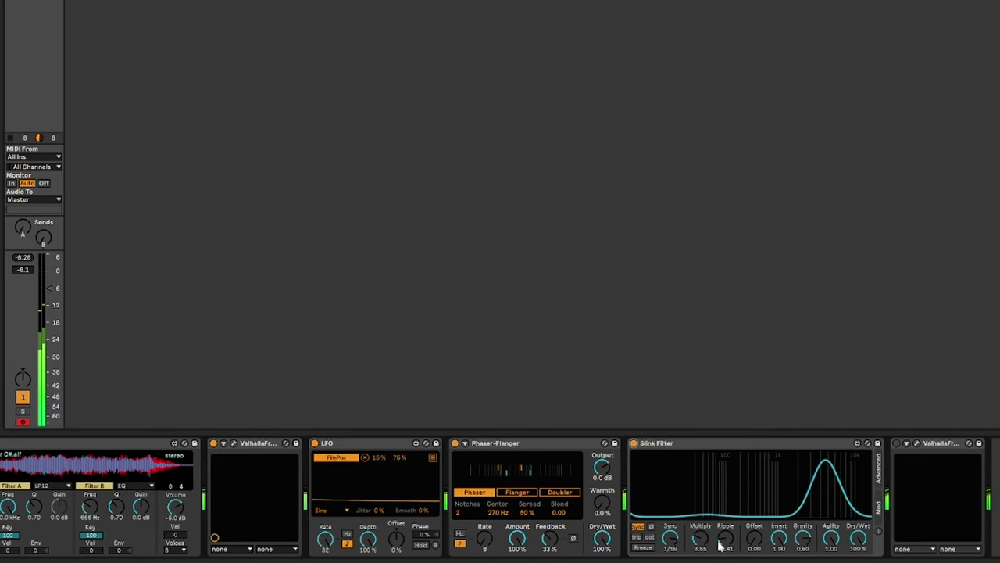
mouse_move(668, 540)
left_mouse_down()
mouse_move(668, 562)
mouse_move(667, 553)
left_mouse_up()
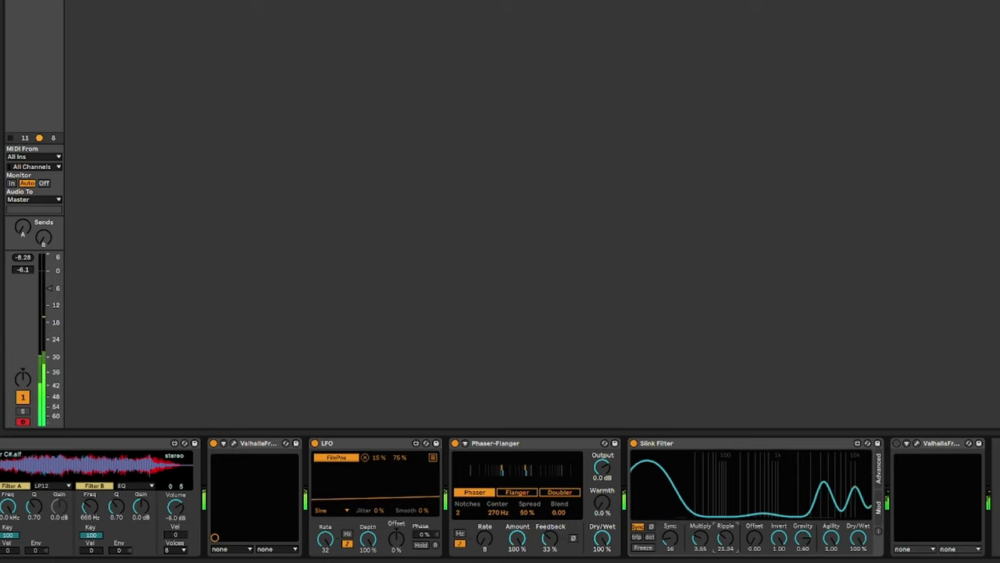
left_click_drag(725, 539, 777, 530)
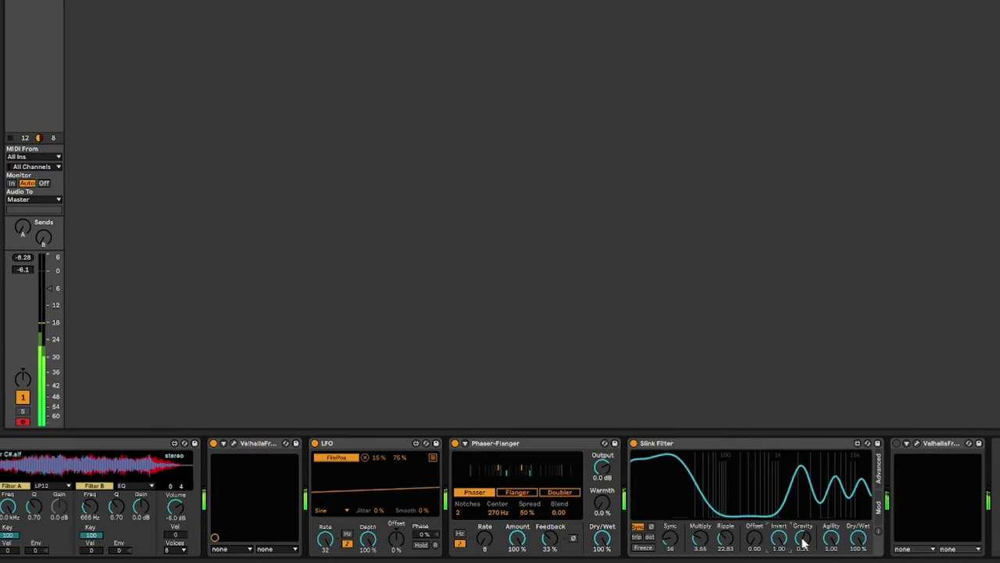
double_click(803, 539)
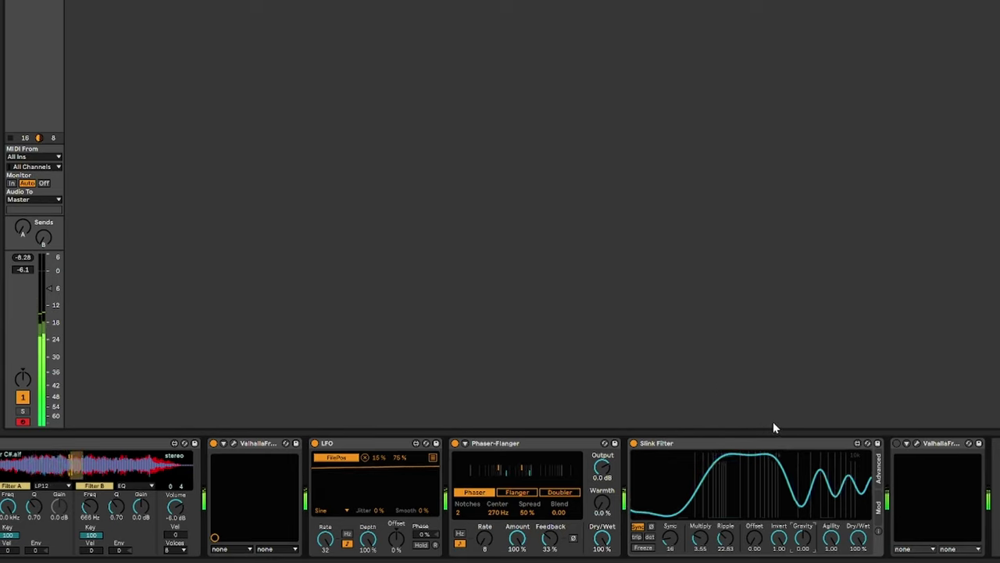
- On the ValhallaFreqEcho at the end of the chain, reset the Shift to 0.00 Hz and lower the Feedback to 60.40%
left_click(917, 443)
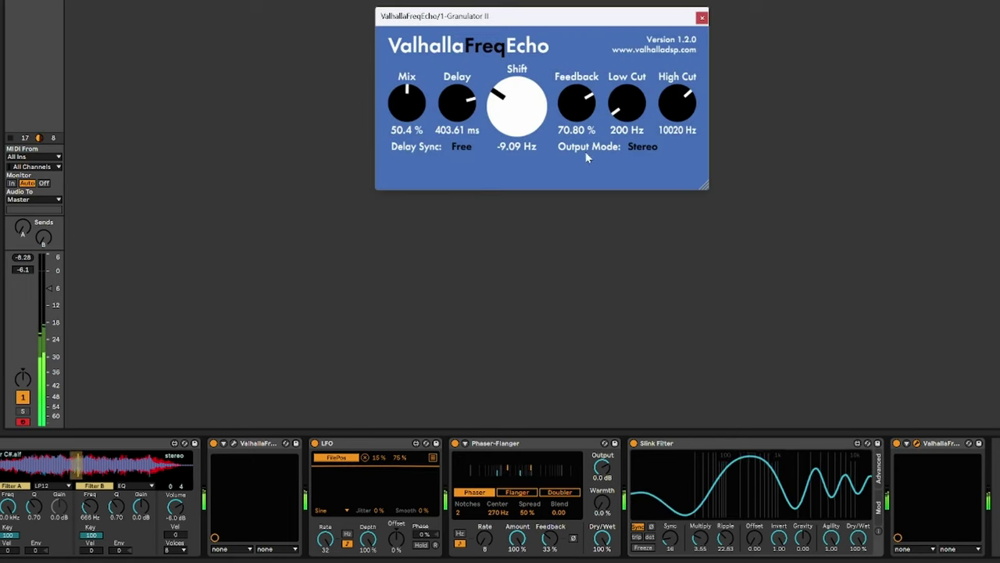
double_click(517, 105)
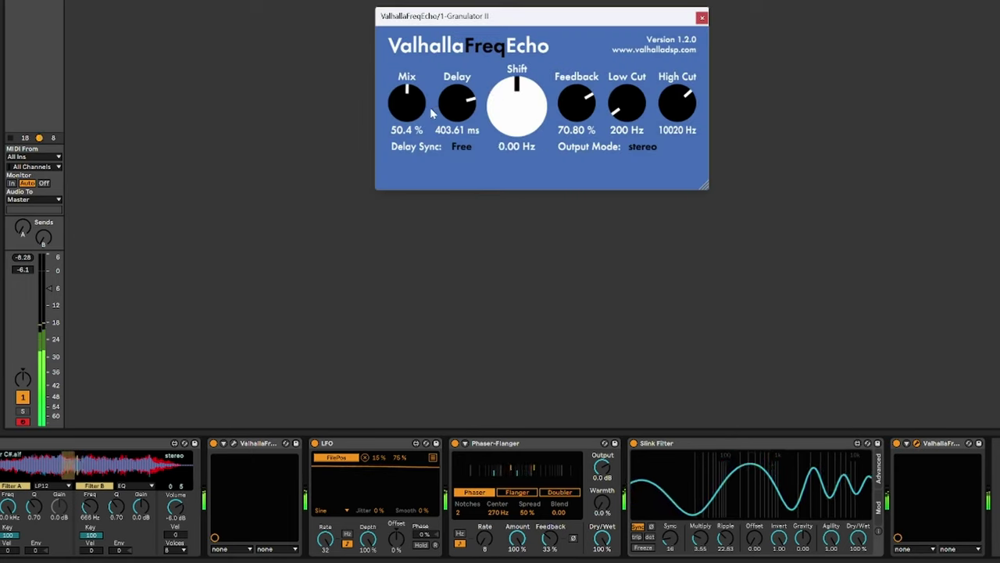
left_click_drag(577, 105, 558, 138)
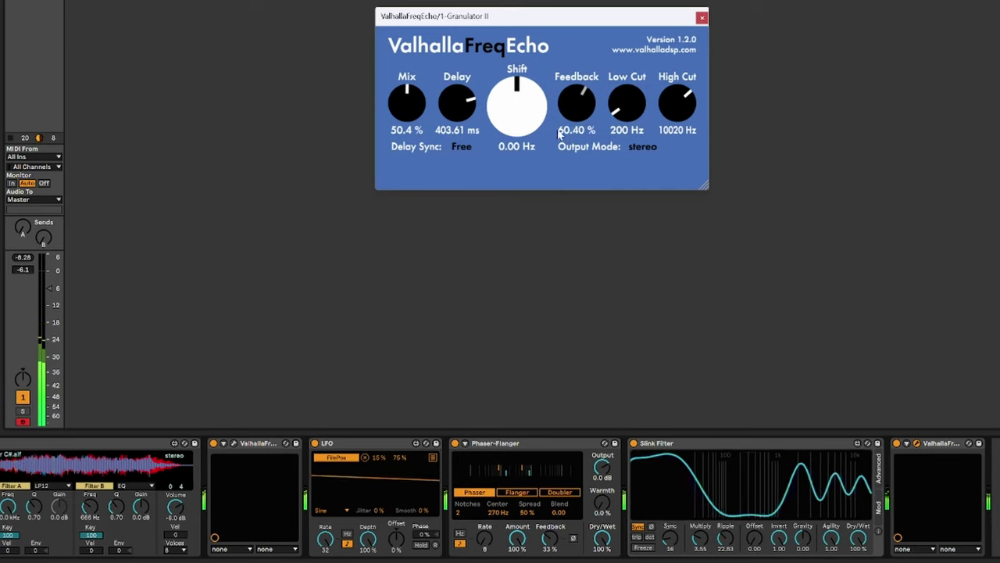
- Try Delay Sync values of 1/8 and 1/4 on the last ValhallaFreqEcho, and settle on 2/4
left_click(463, 146)
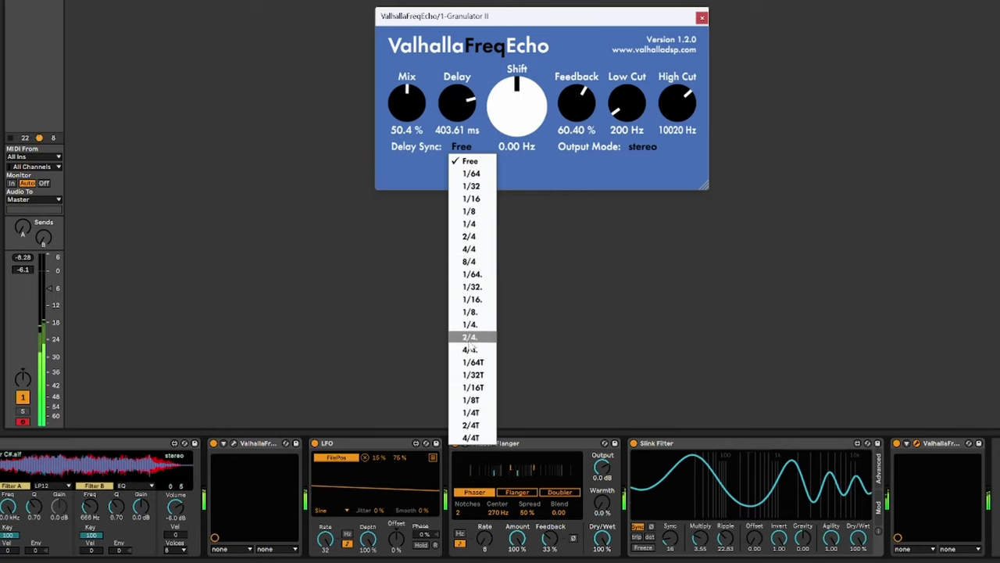
left_click(478, 212)
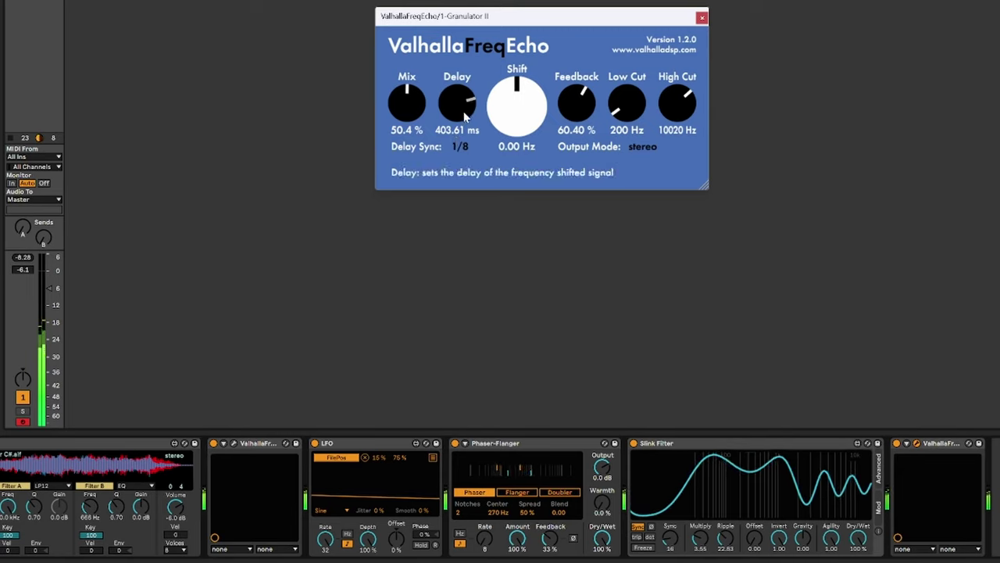
left_click(466, 148)
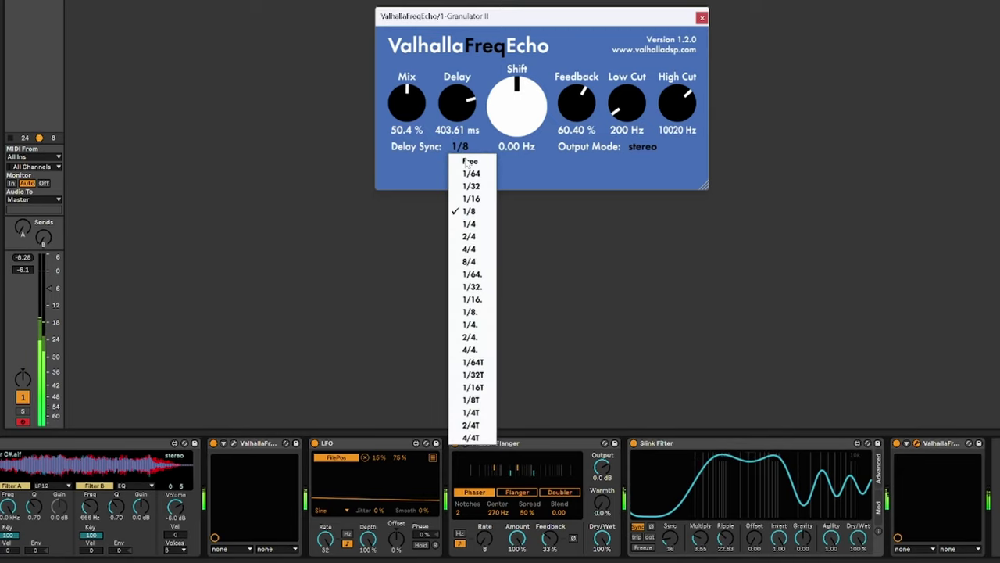
left_click(475, 225)
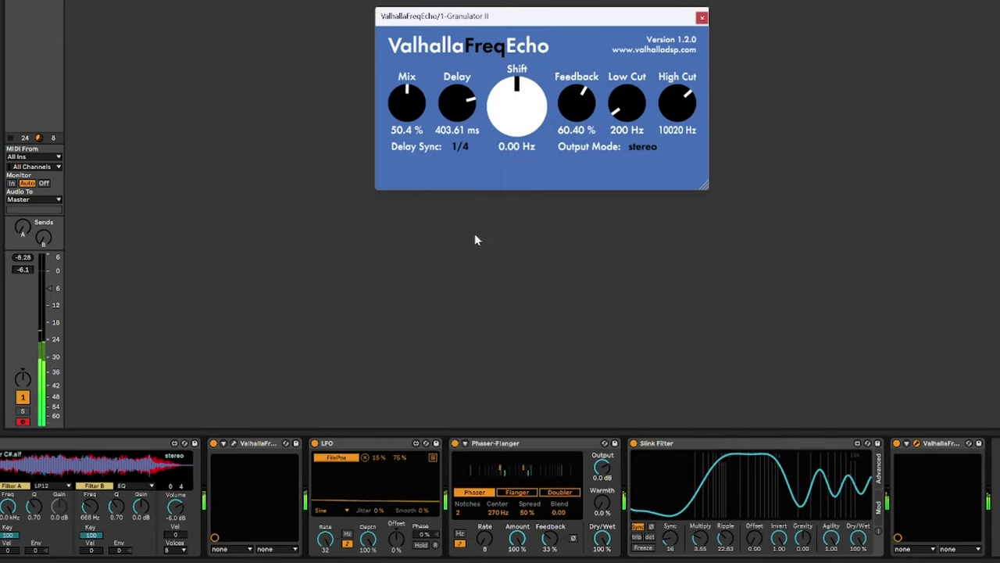
left_click(463, 148)
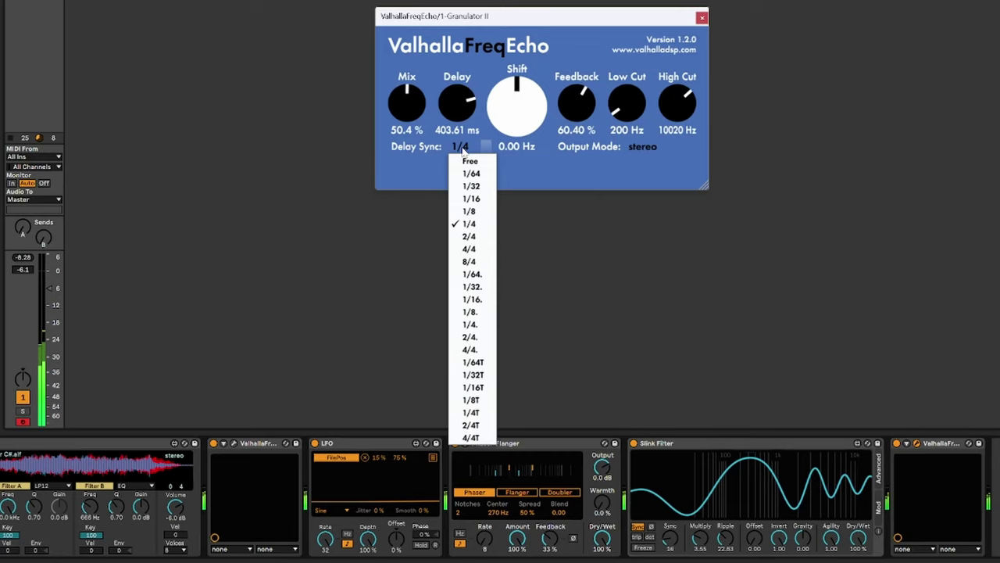
left_click(468, 238)
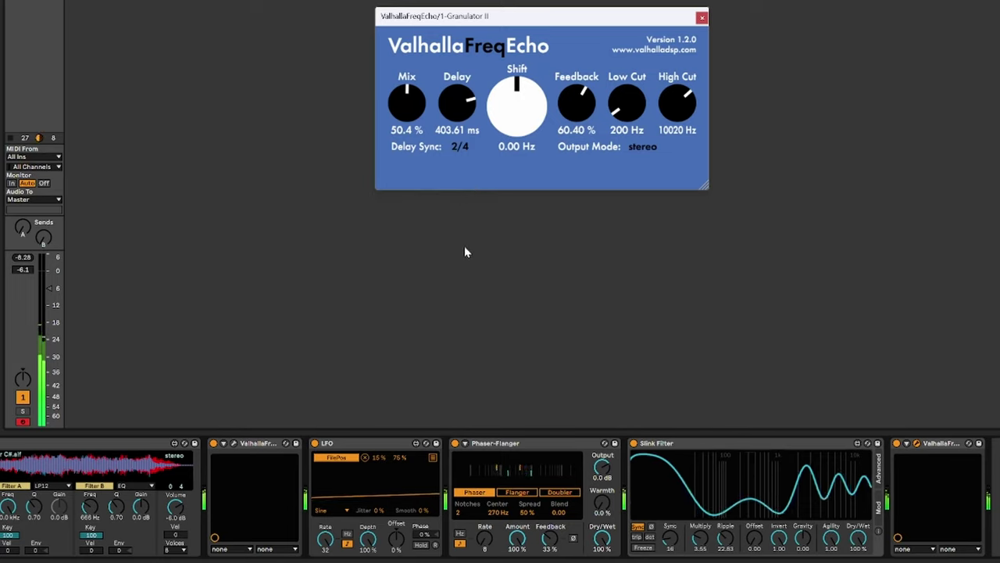
- Close the echo's window, and lower the Dry/Wet of Slink Filter to 67.7% and of Phaser-Flanger to 65%
left_click(702, 17)
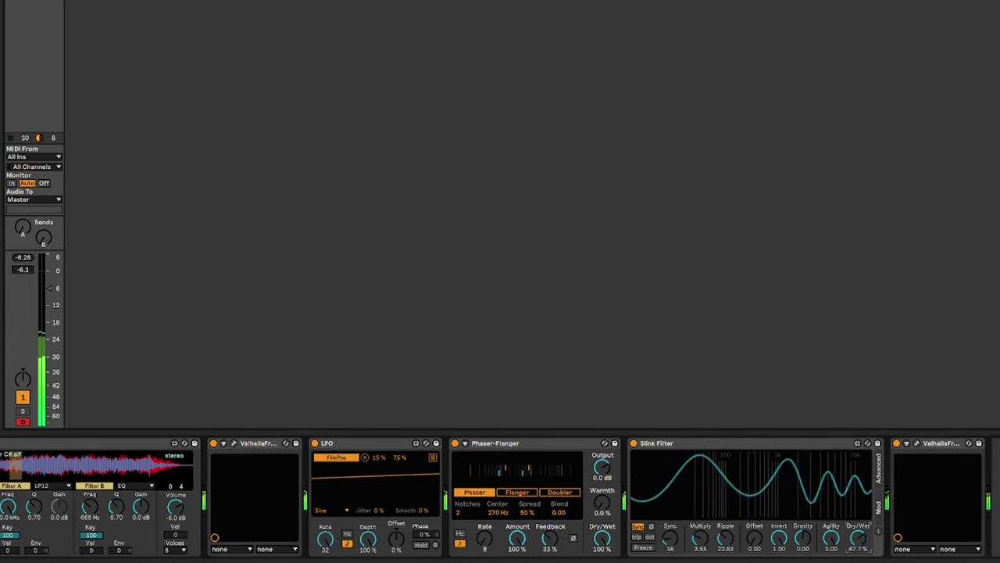
left_click_drag(603, 542, 603, 559)
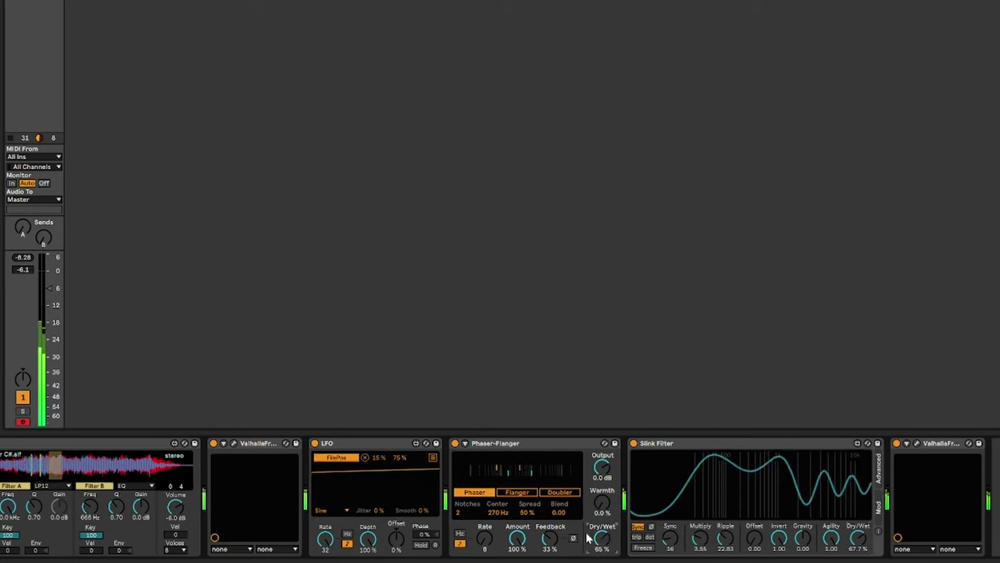
- Review the settings of the ValhallaFreqEcho placed directly after Granulator II
left_click(233, 443)
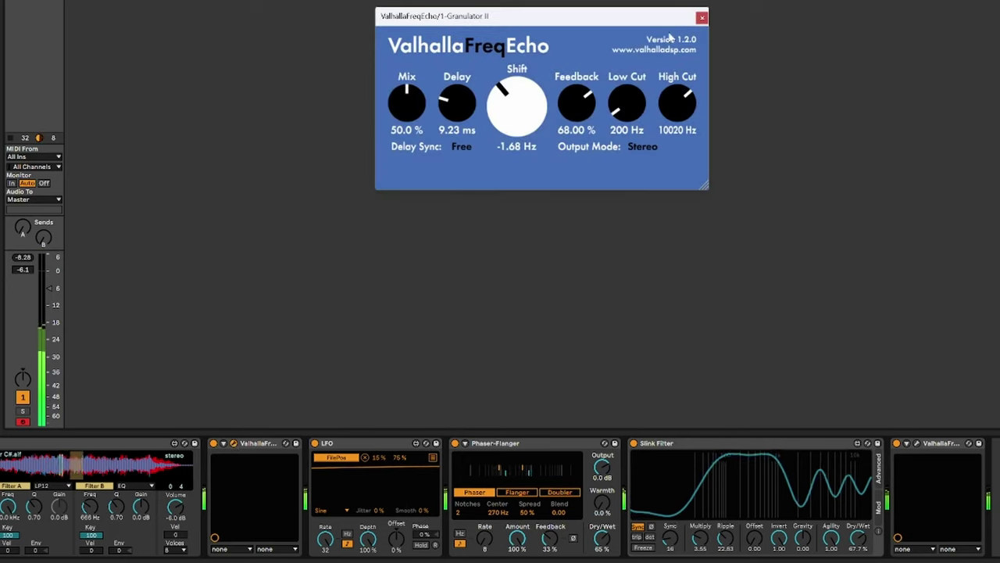
left_click(703, 17)
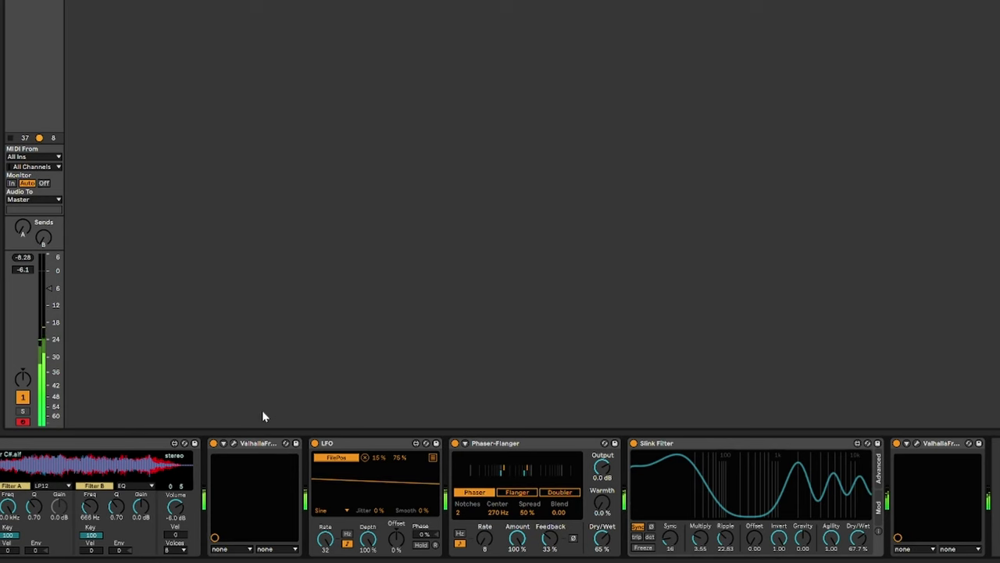
left_click(233, 443)
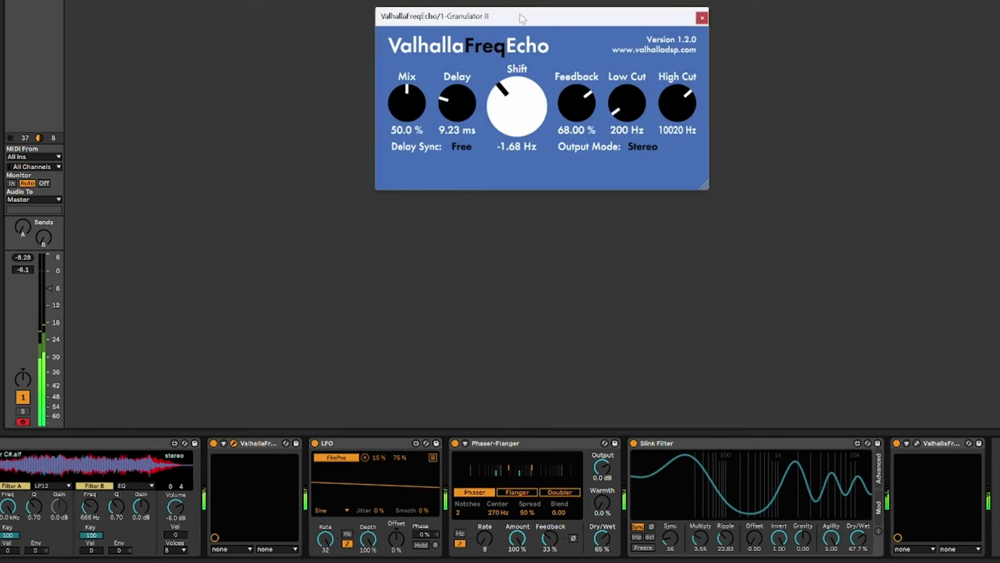
left_click_drag(522, 15, 353, 0)
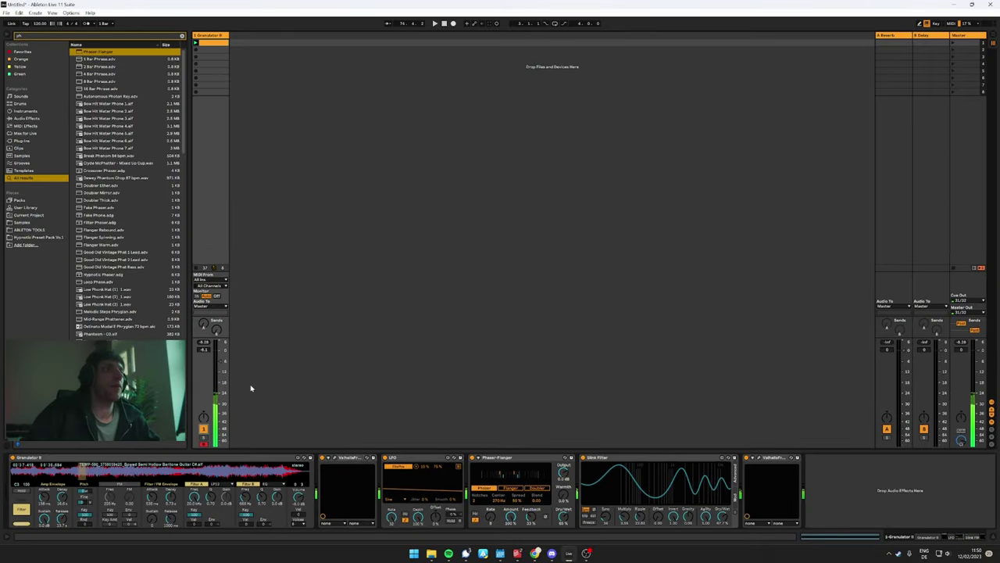